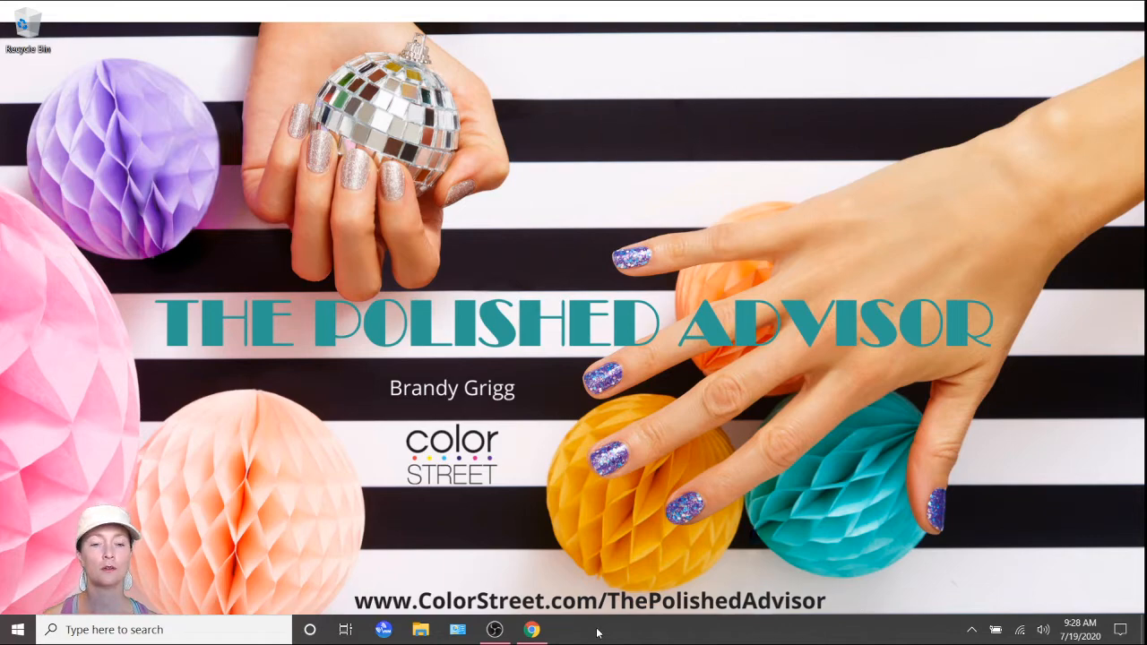
Switch to Chrome, go to vizzlie.com and log in with the Facebook account.
left_click(540, 632)
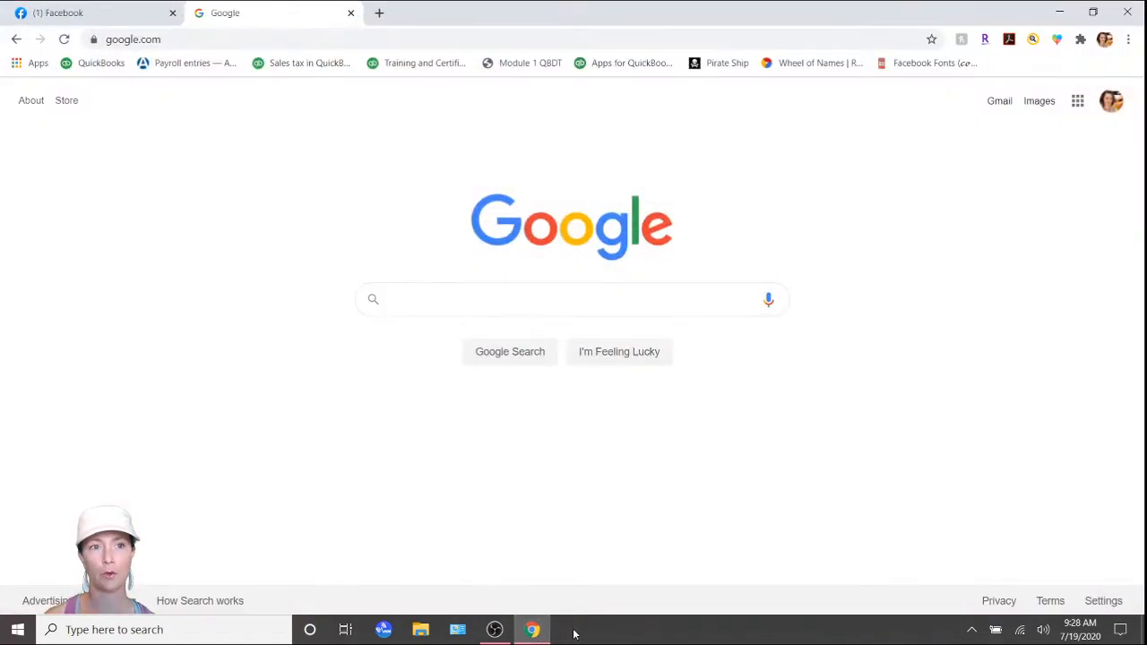
left_click(356, 40)
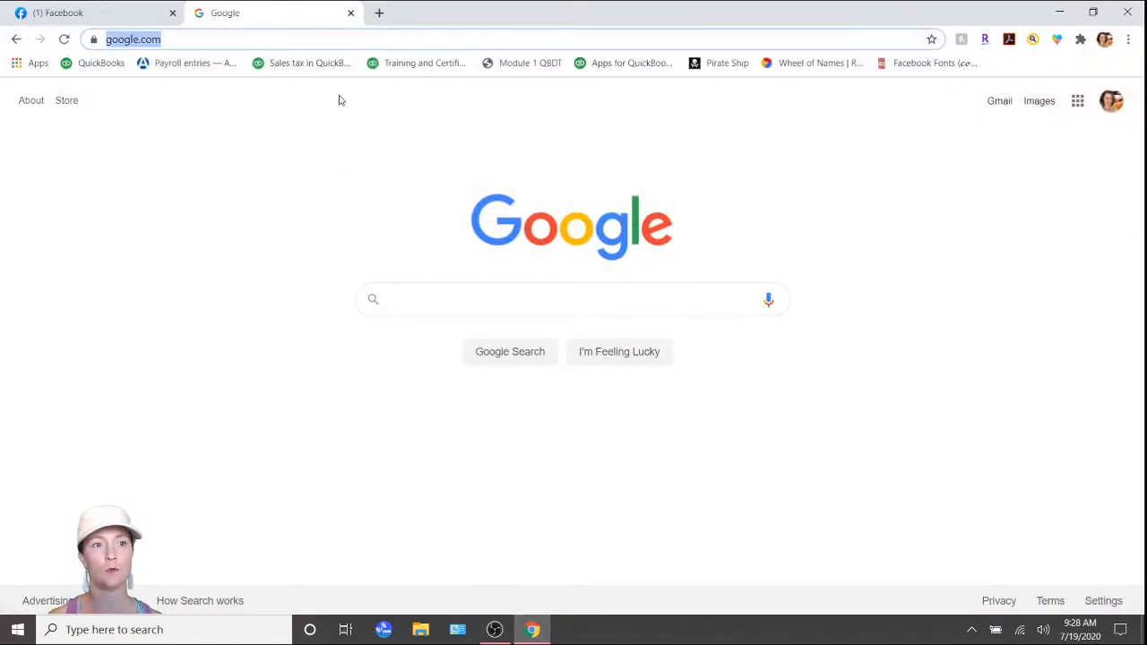
type("vi")
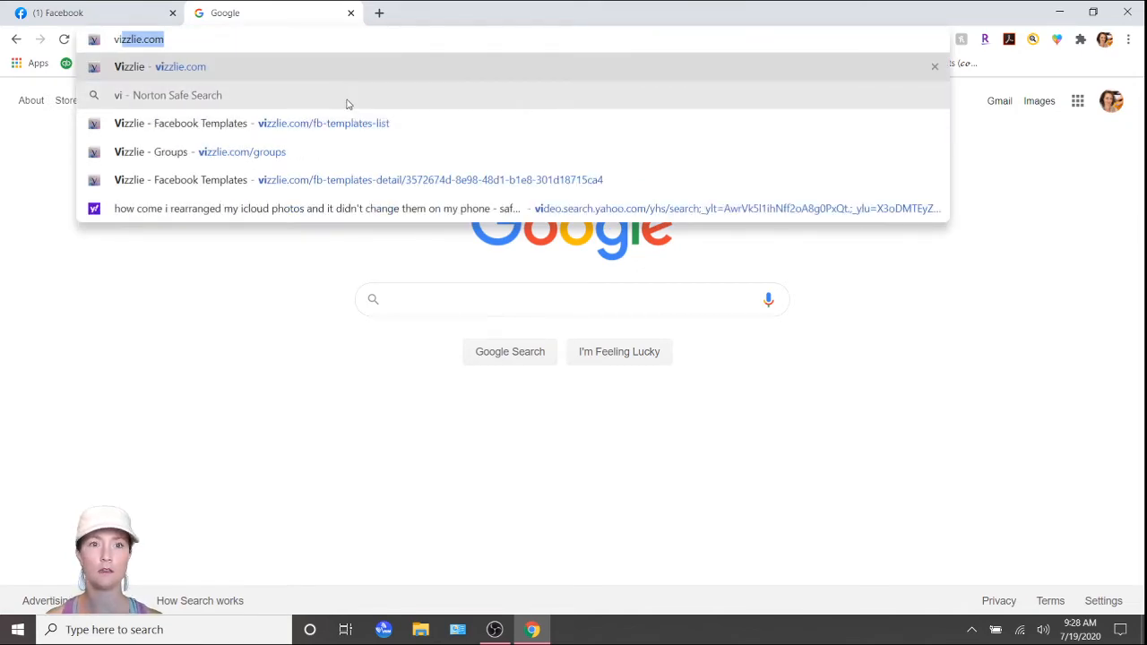
key("Return")
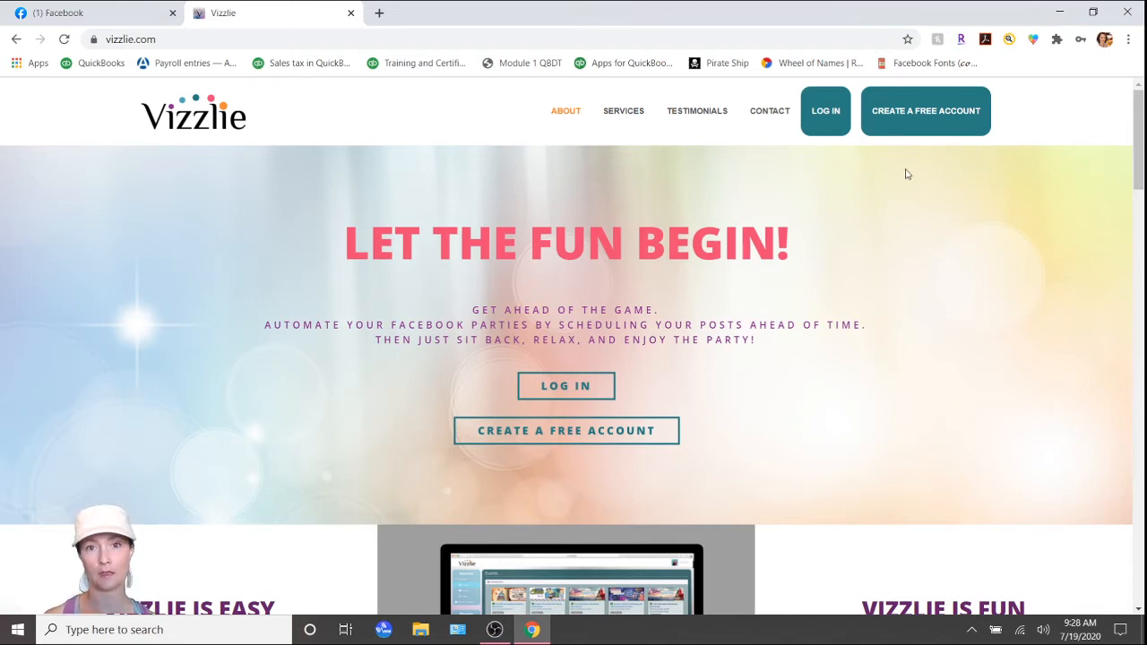
left_click(826, 121)
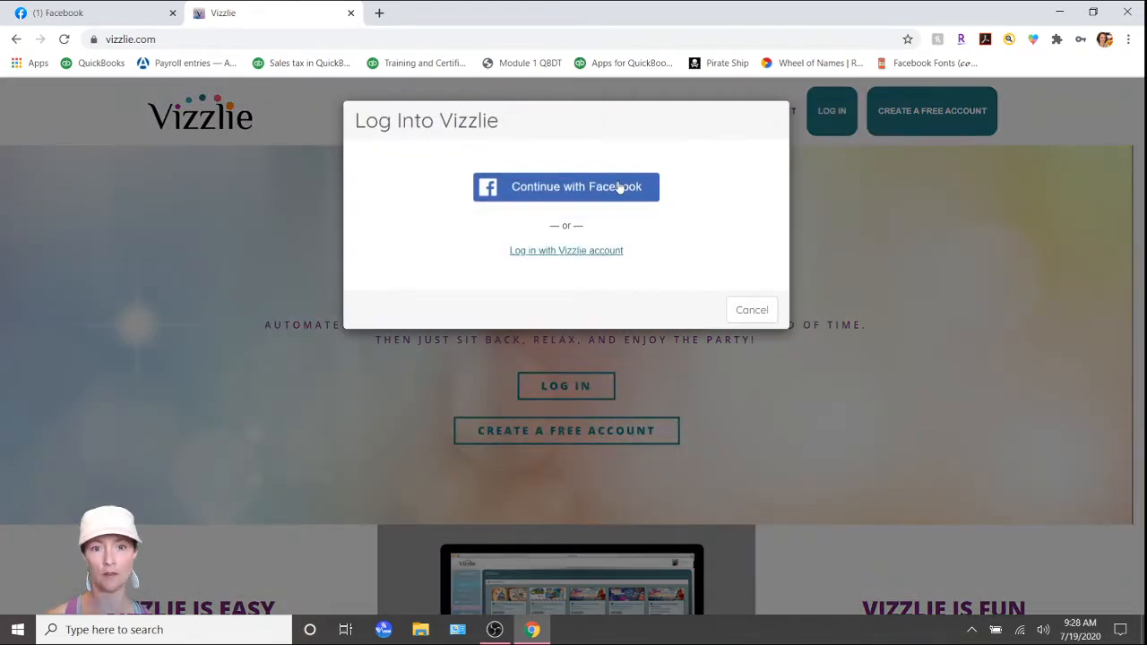
left_click(616, 188)
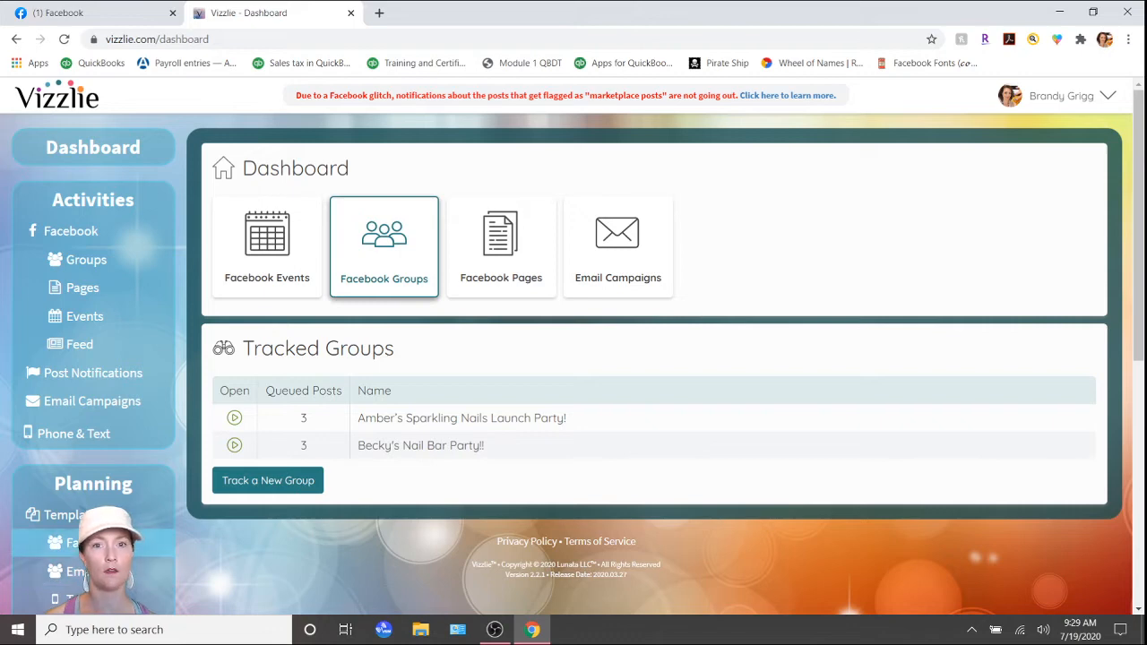
View the Facebook templates and check the share-code prompt for importing a template, without importing one.
left_click(77, 542)
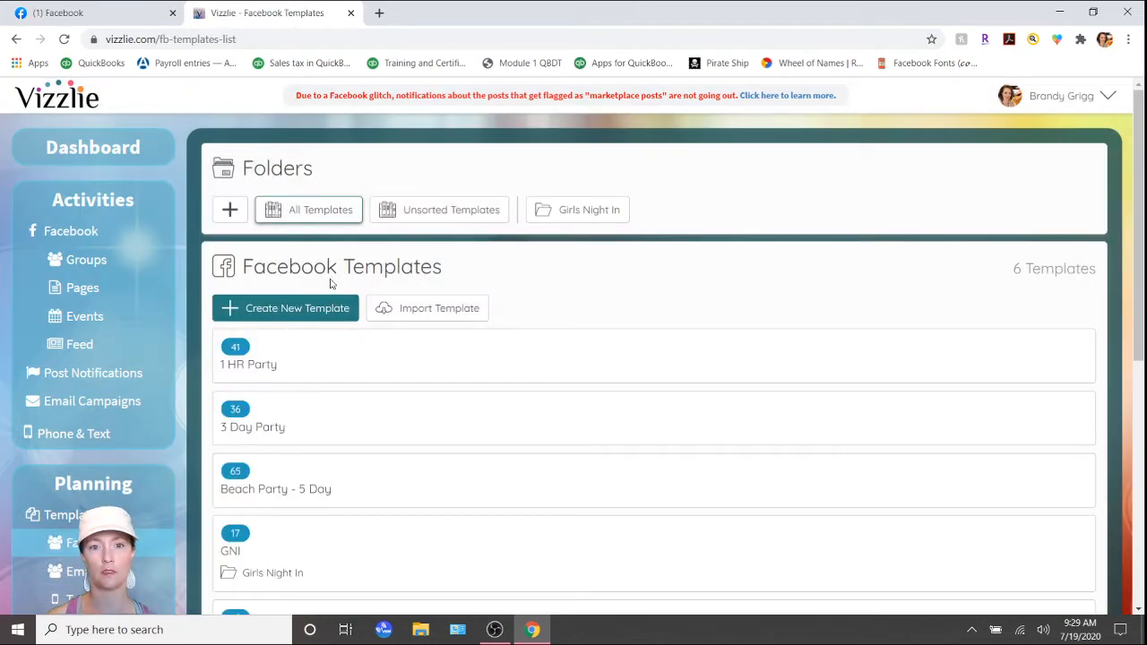
left_click(461, 315)
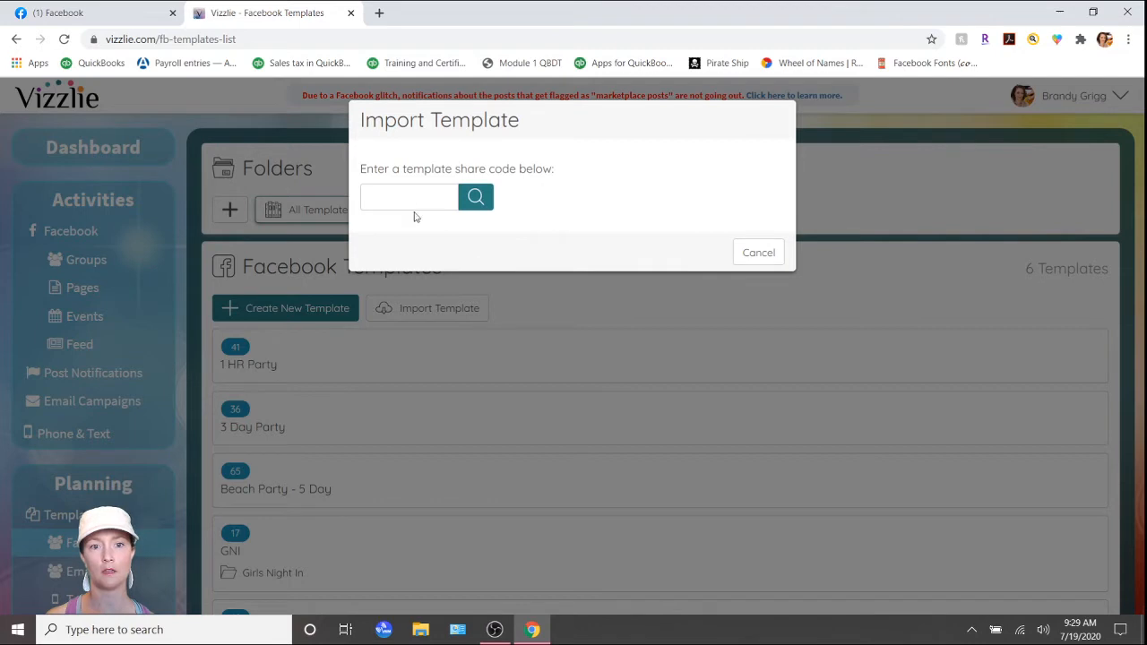
left_click(779, 253)
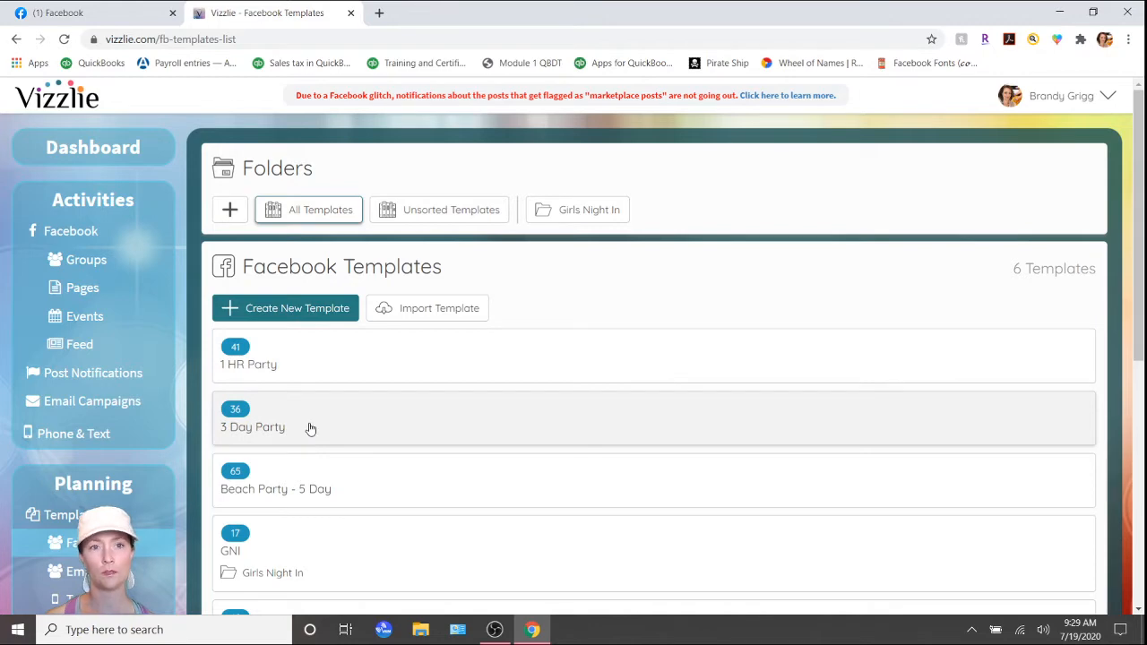
Open the 3 Day Party template and review its scheduled posts.
left_click(310, 429)
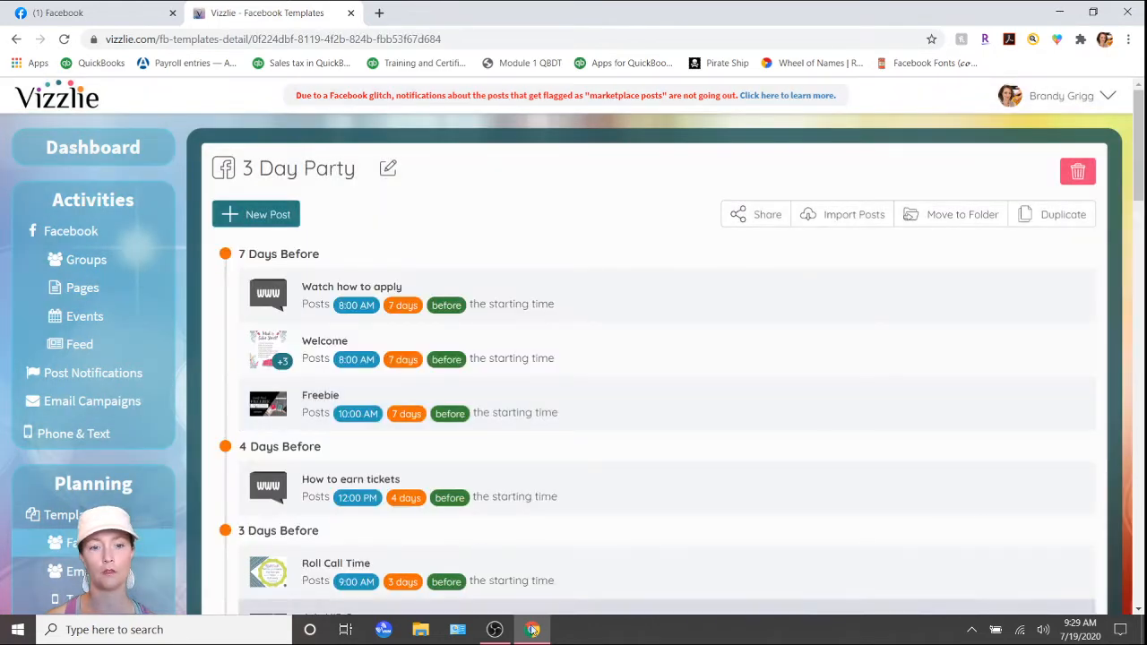
mouse_move(532, 630)
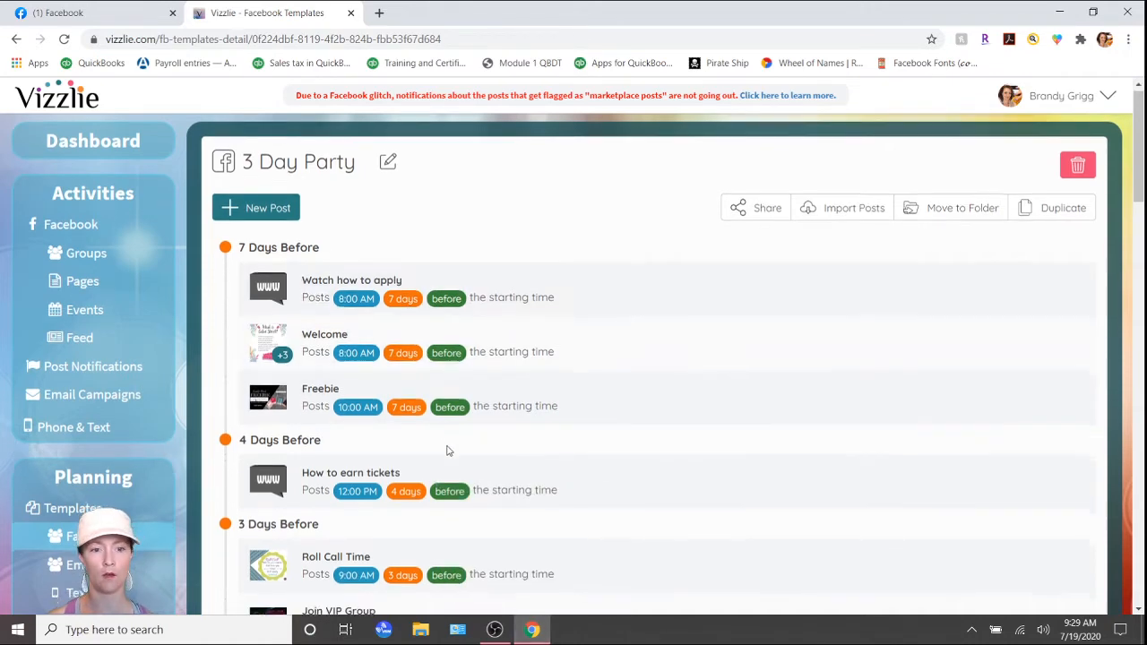
scroll(445, 448, "down", 3)
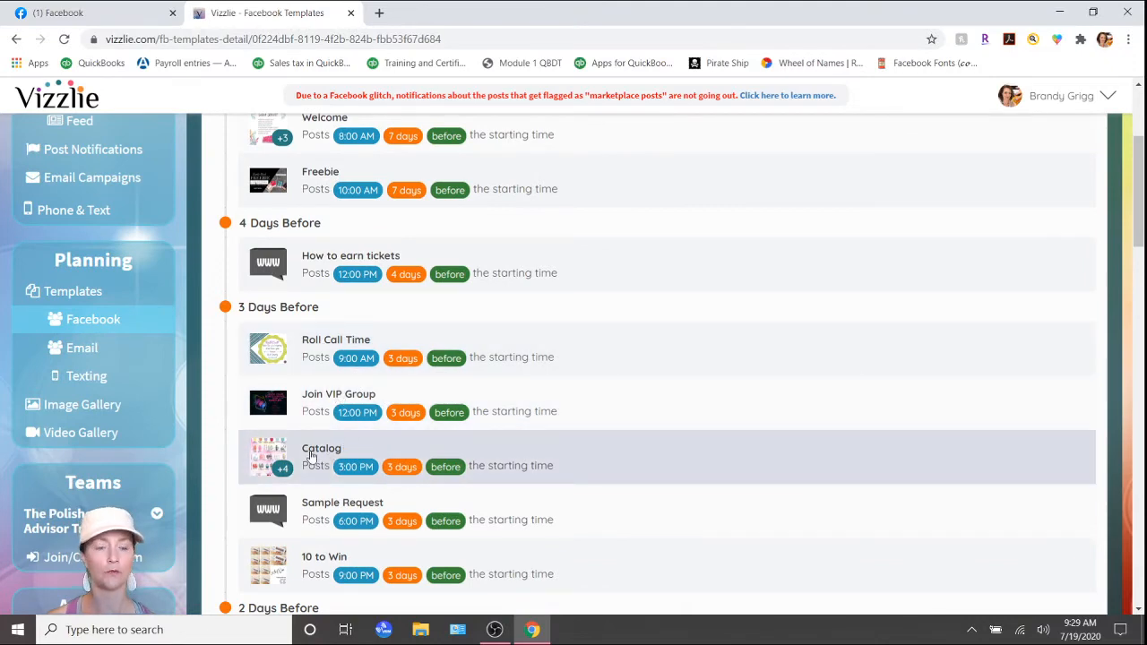
scroll(313, 457, "down", 2)
scroll(311, 513, "down", 2)
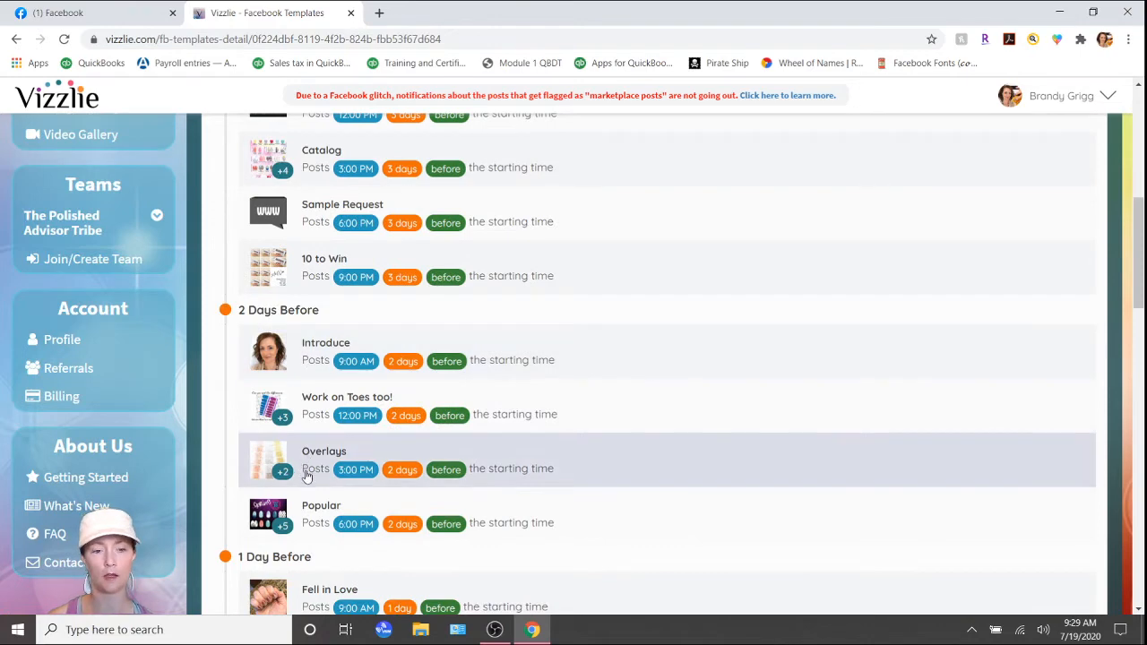
scroll(302, 499, "down", 2)
scroll(303, 499, "up", 9)
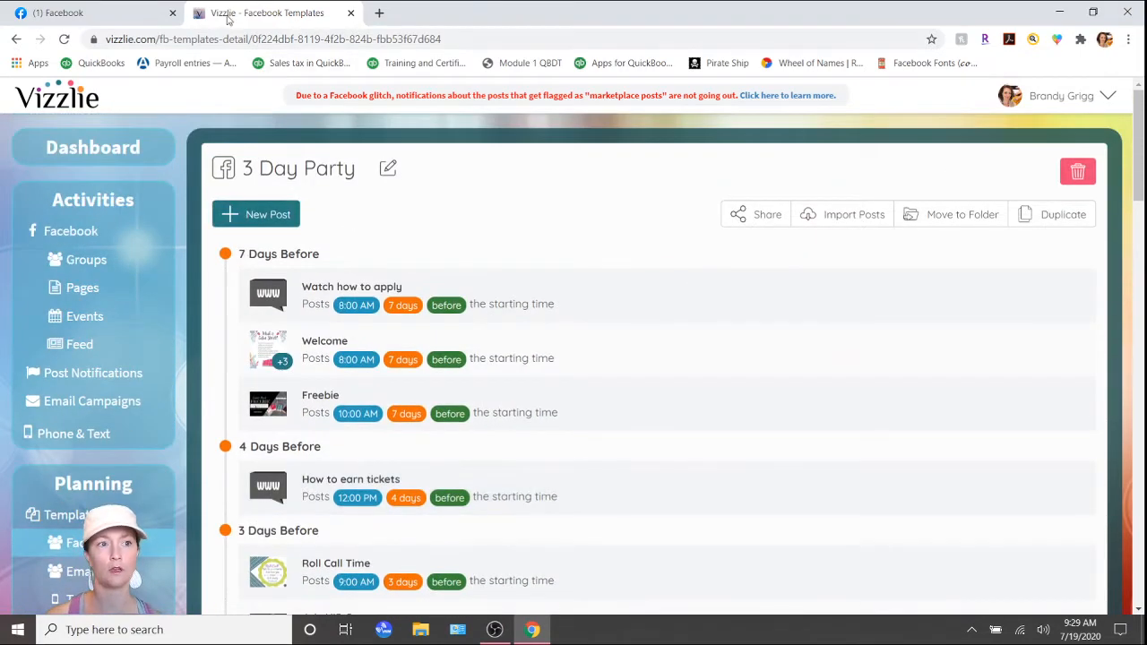
Switch to Facebook and create a new private, visible group named TEST.
left_click(99, 12)
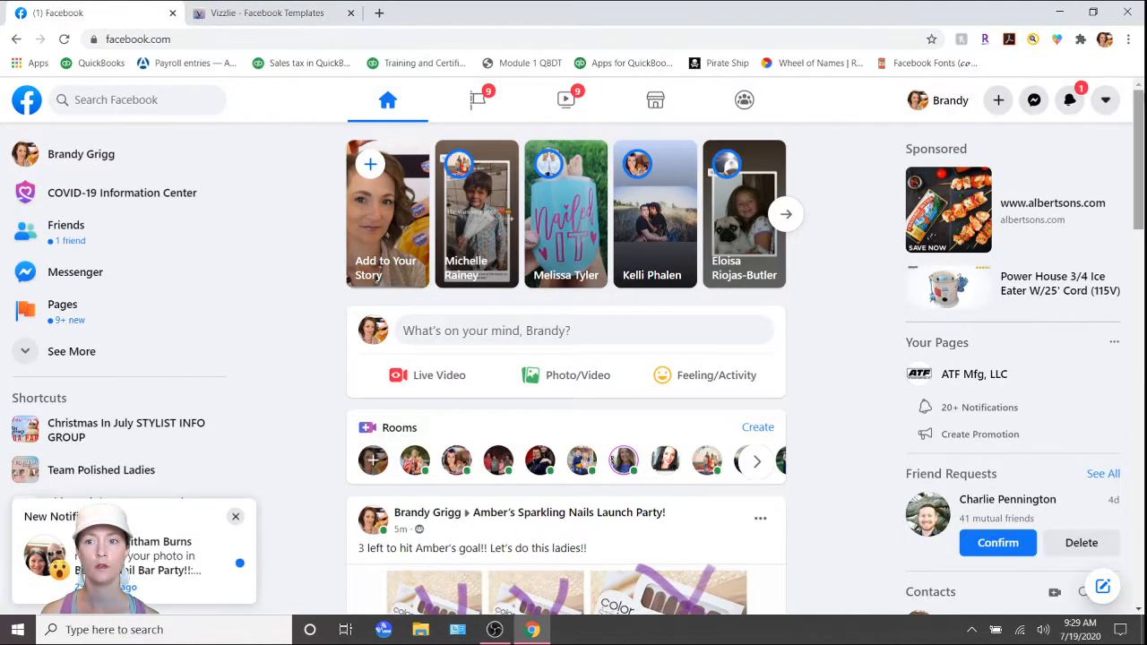
left_click(998, 100)
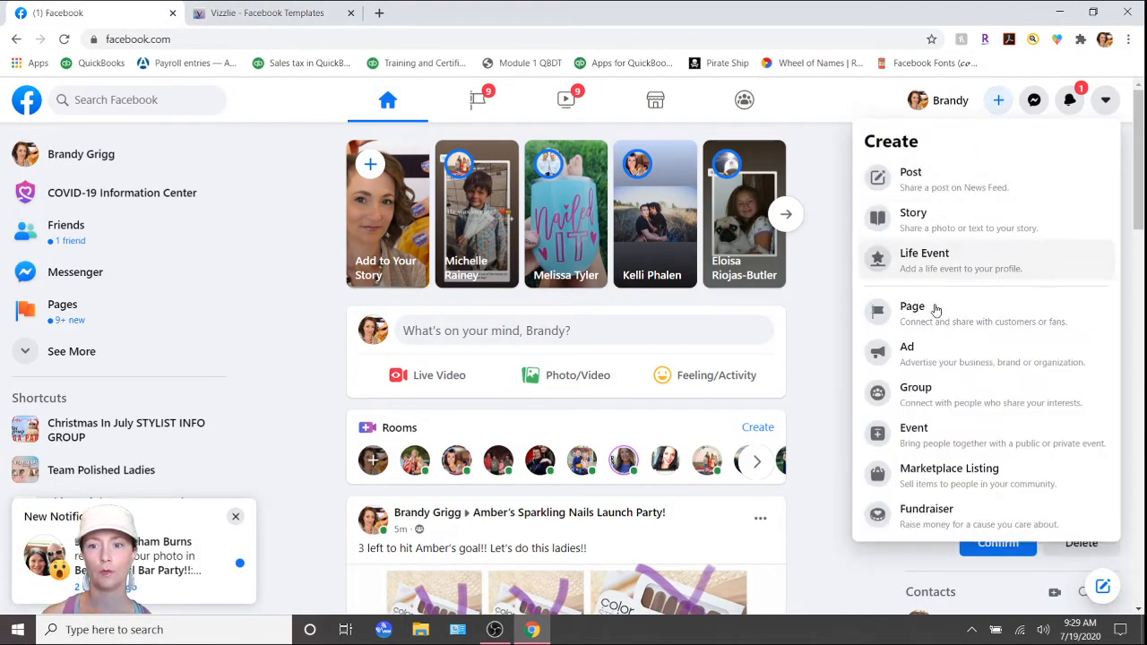
left_click(936, 385)
left_click(238, 517)
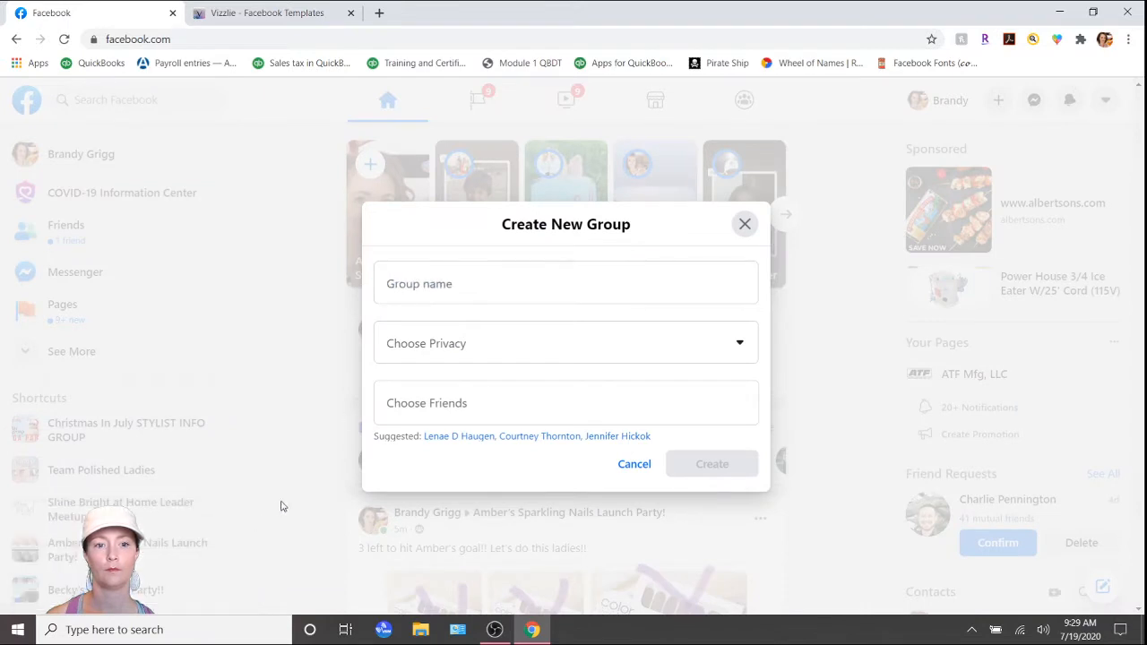
left_click(605, 301)
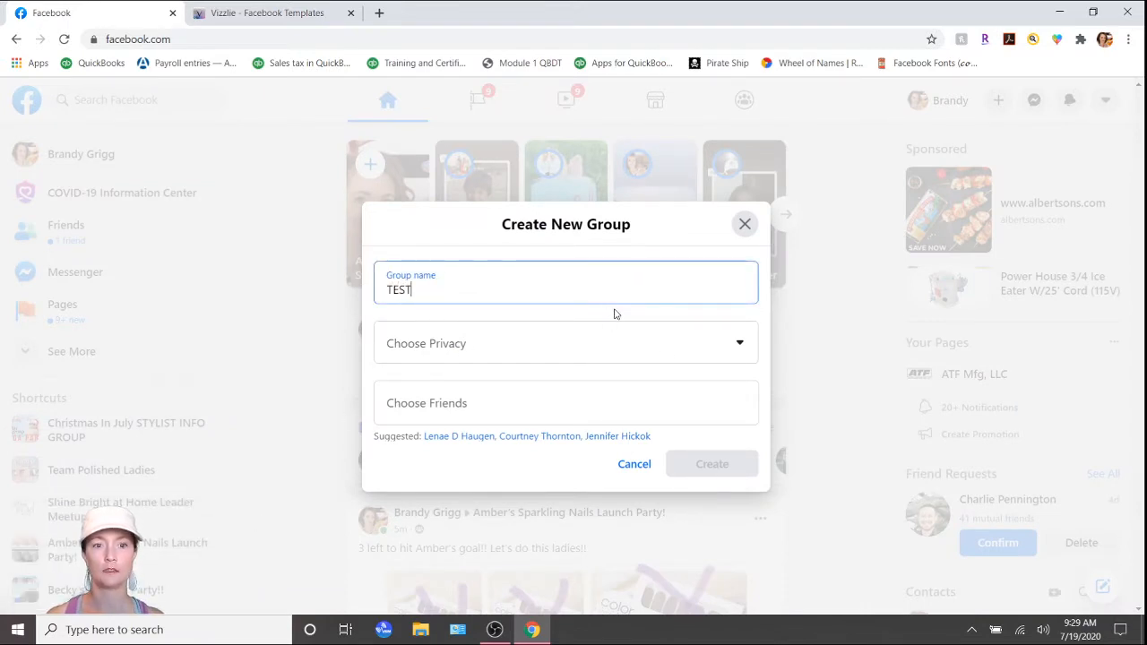
left_click(683, 362)
left_click(476, 435)
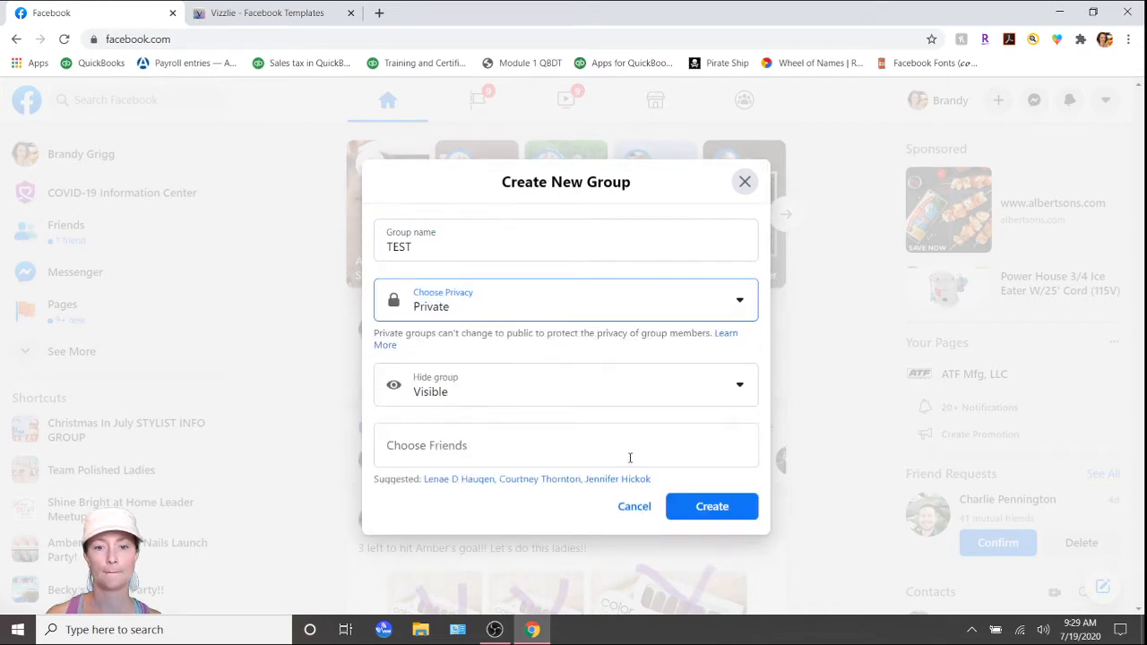
left_click(723, 509)
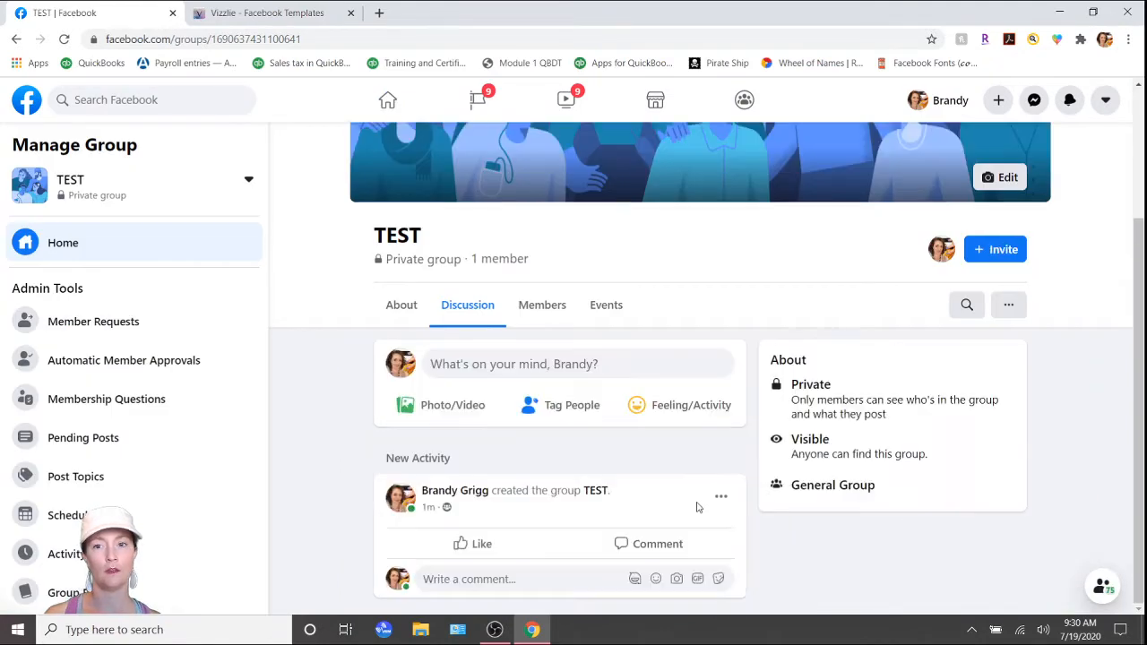
Open the TEST group's settings and bring up the store for adding group apps.
scroll(687, 513, "up", 2)
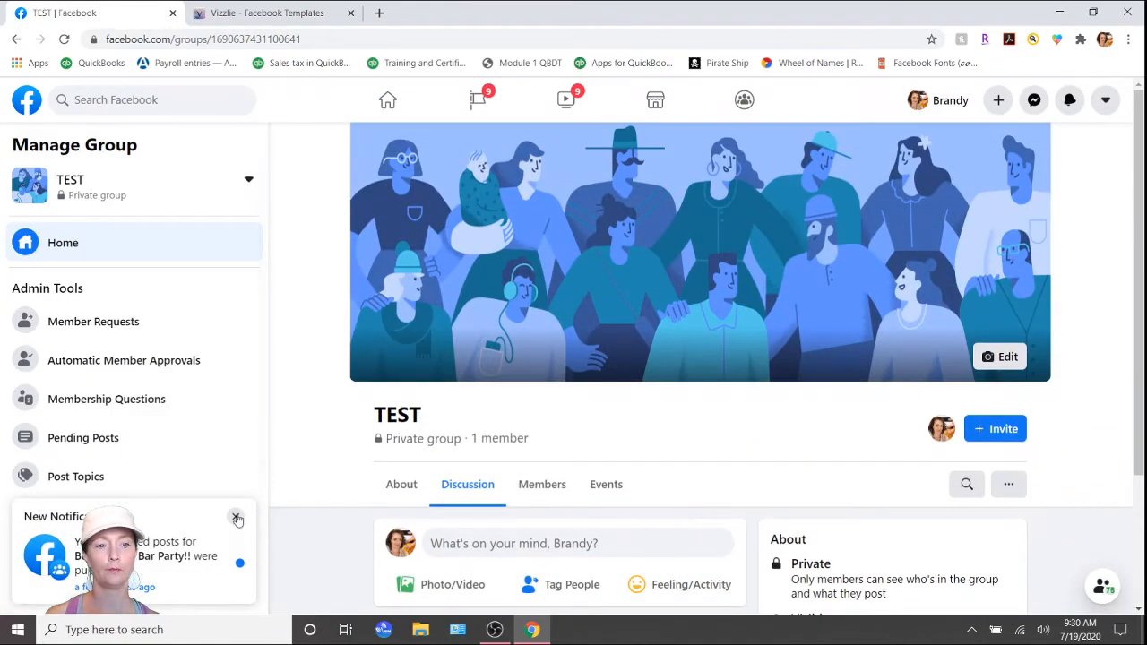
left_click(236, 516)
scroll(156, 481, "down", 3)
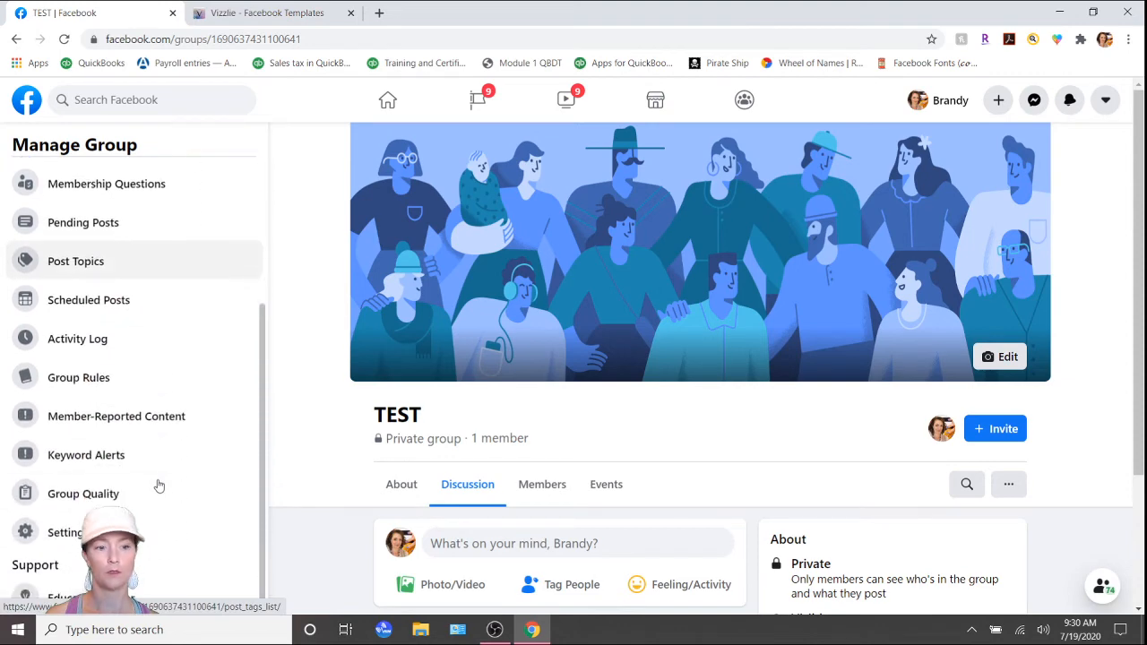
left_click(67, 534)
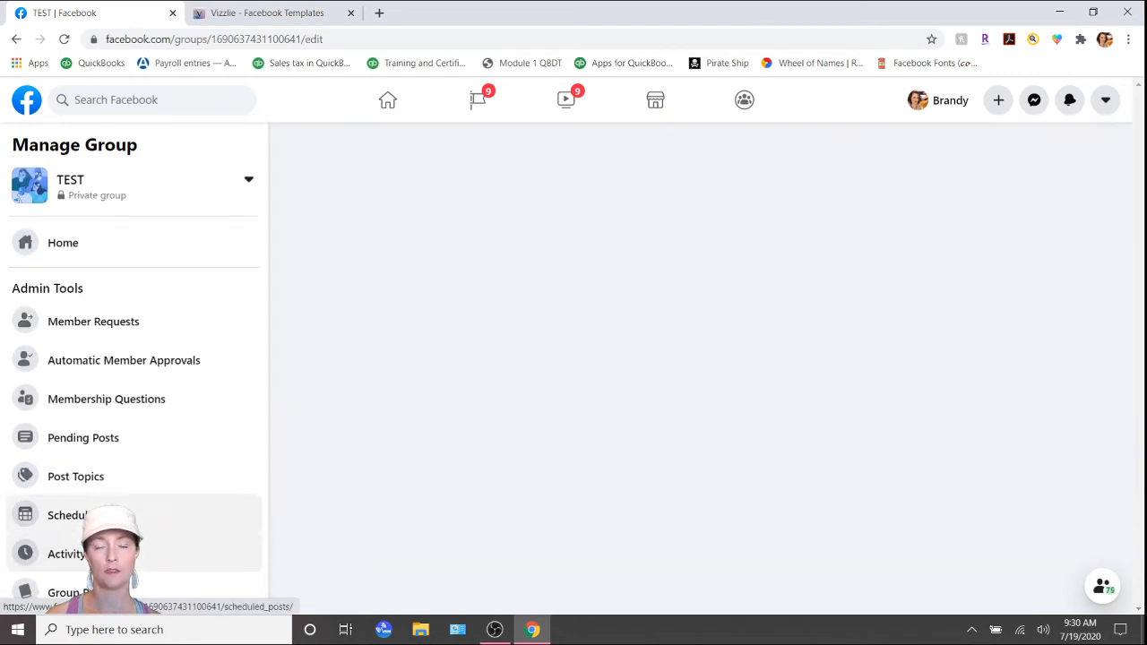
scroll(609, 452, "down", 8)
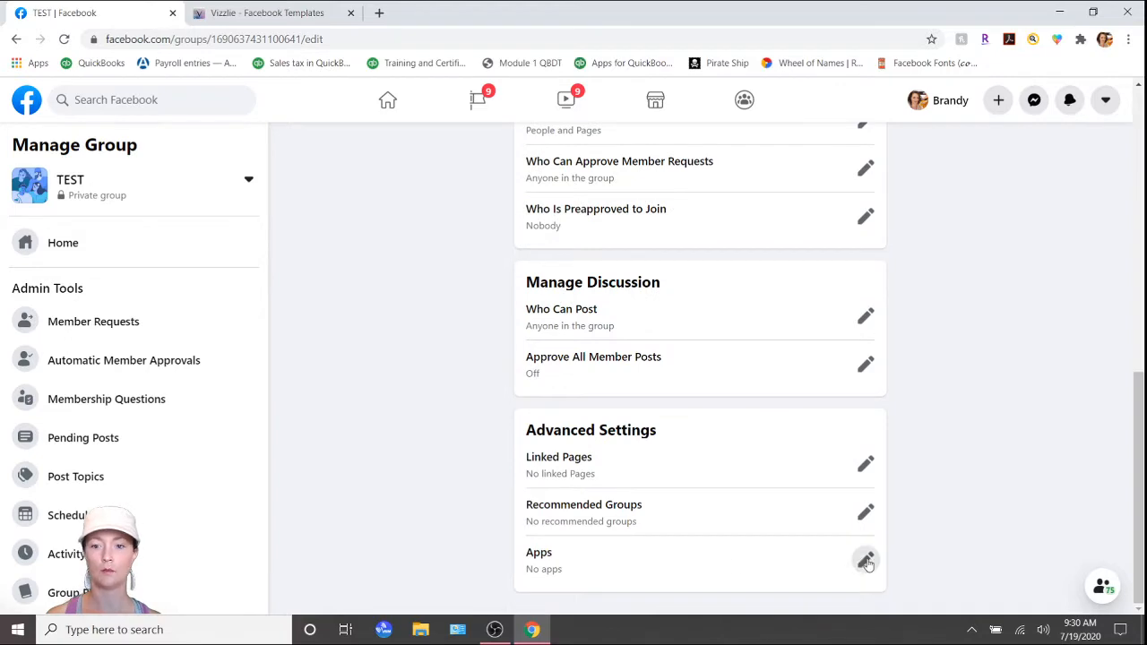
left_click(864, 561)
left_click(591, 614)
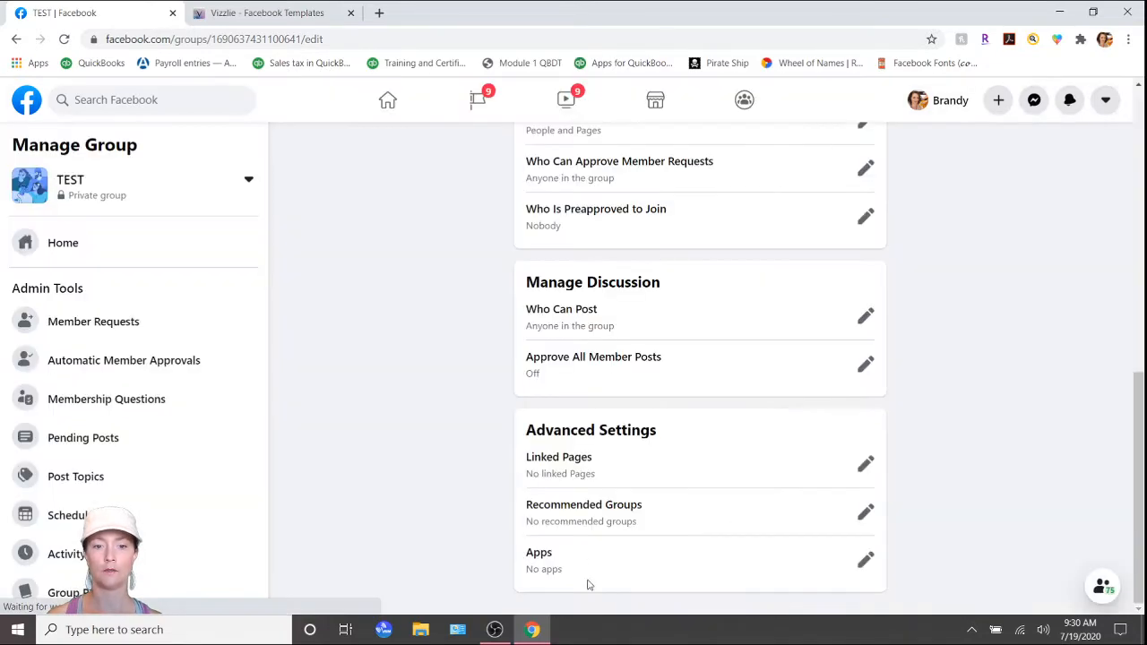
Search the group apps for "vizz", add Vizzlie to the TEST group and return to the group's home page.
left_click(190, 246)
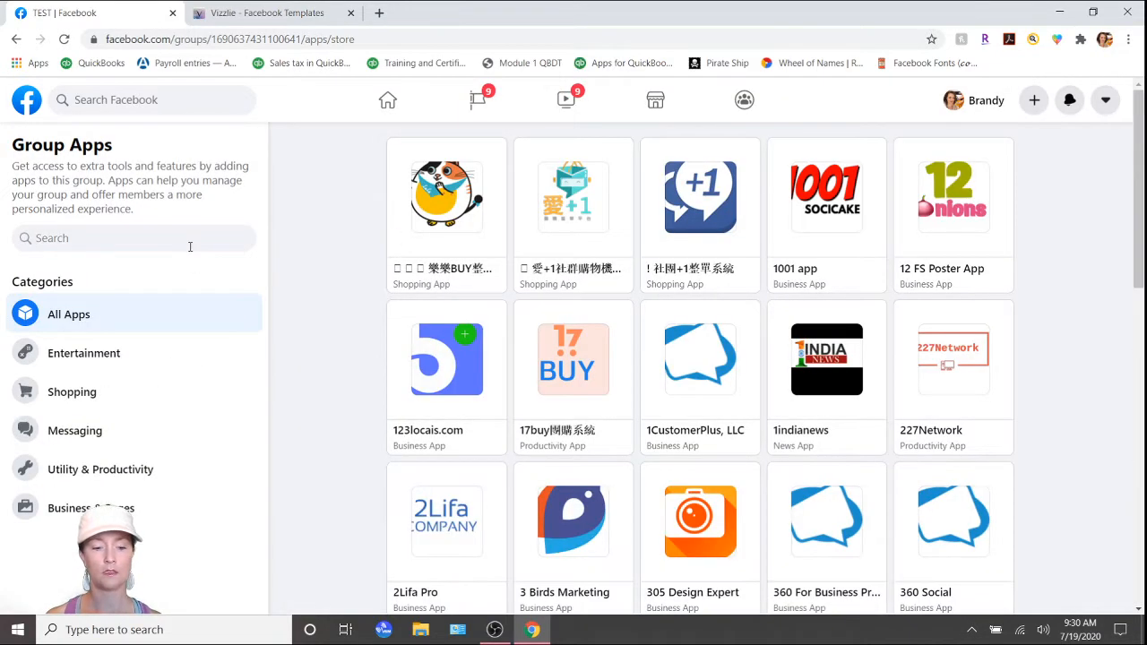
type("v")
key("BackSpace")
type("v")
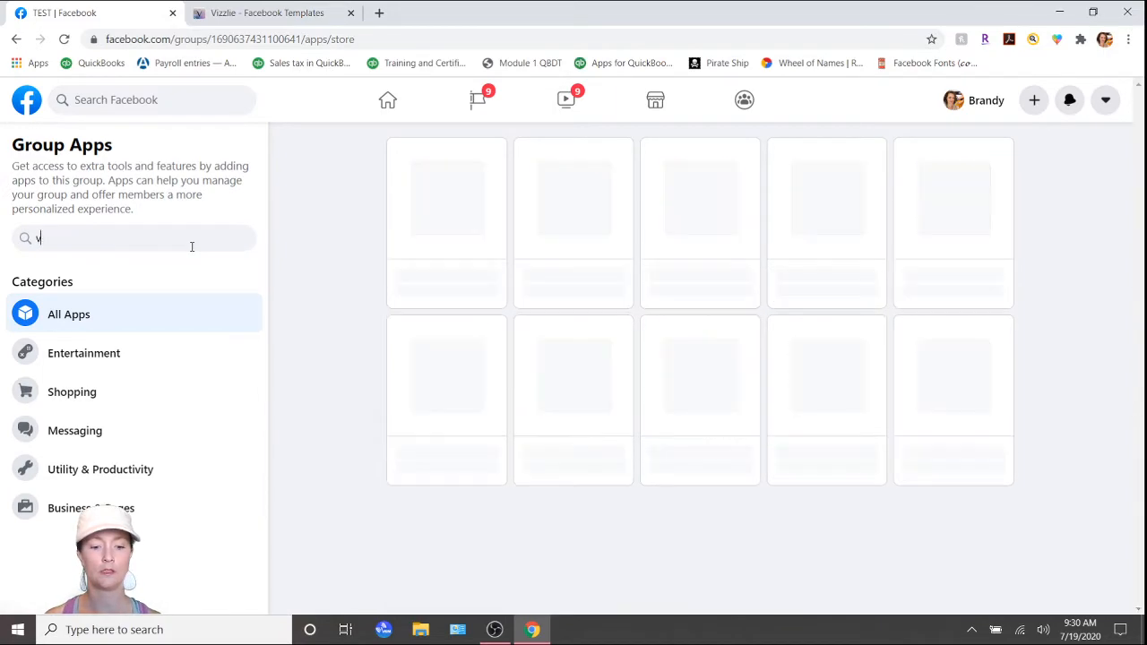
type("iz")
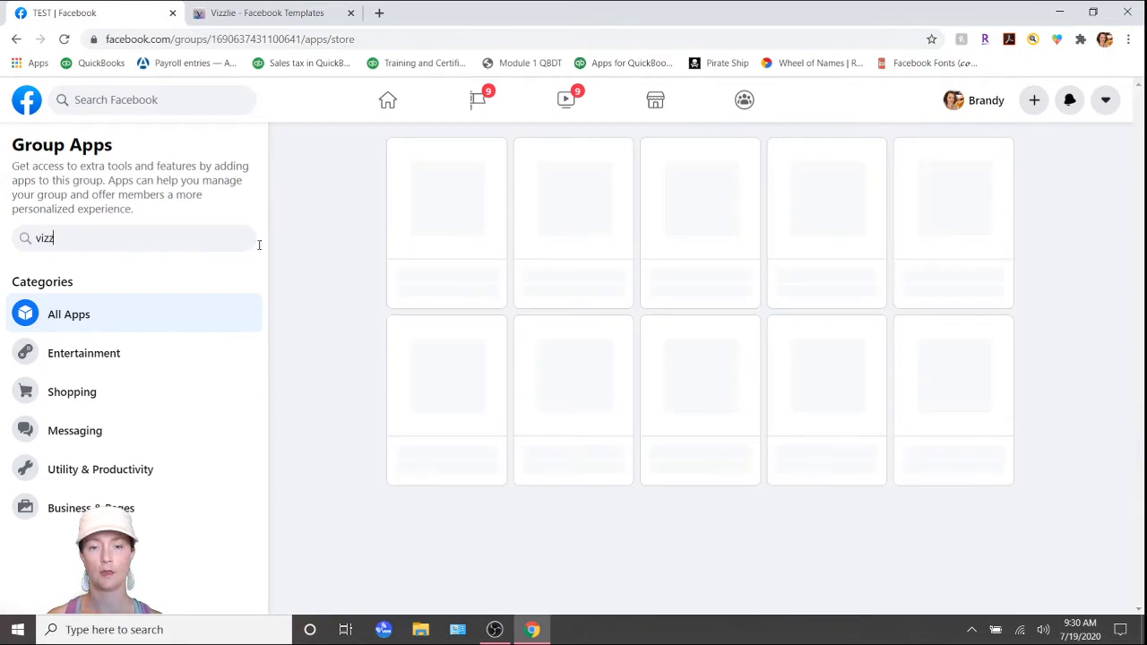
type("z")
left_click(695, 217)
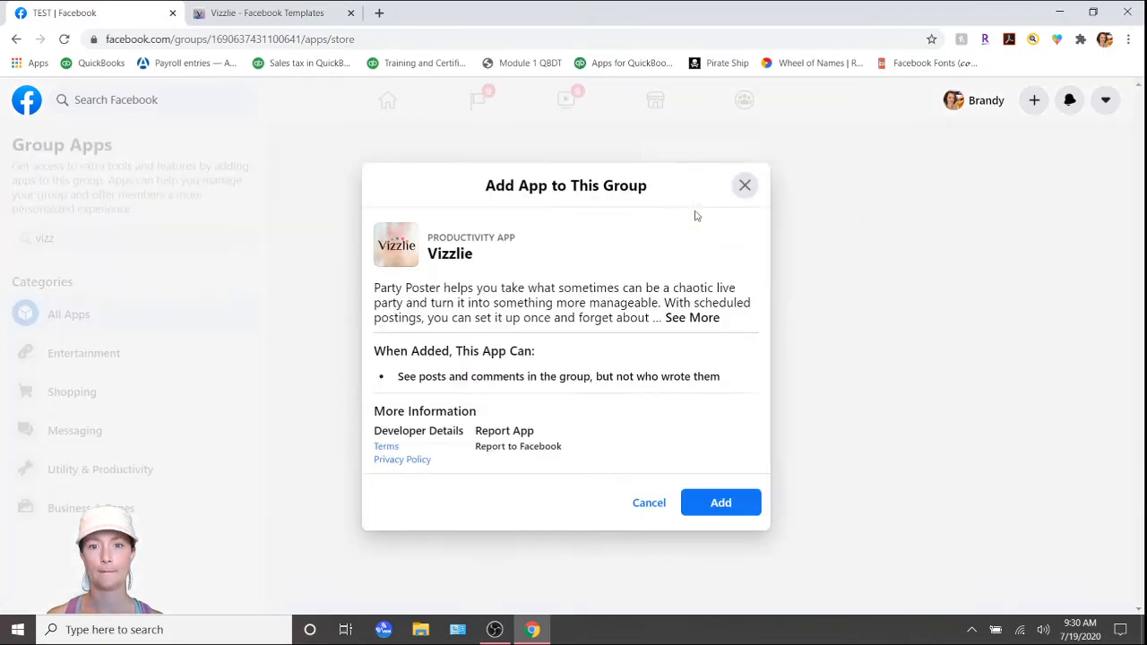
left_click(724, 503)
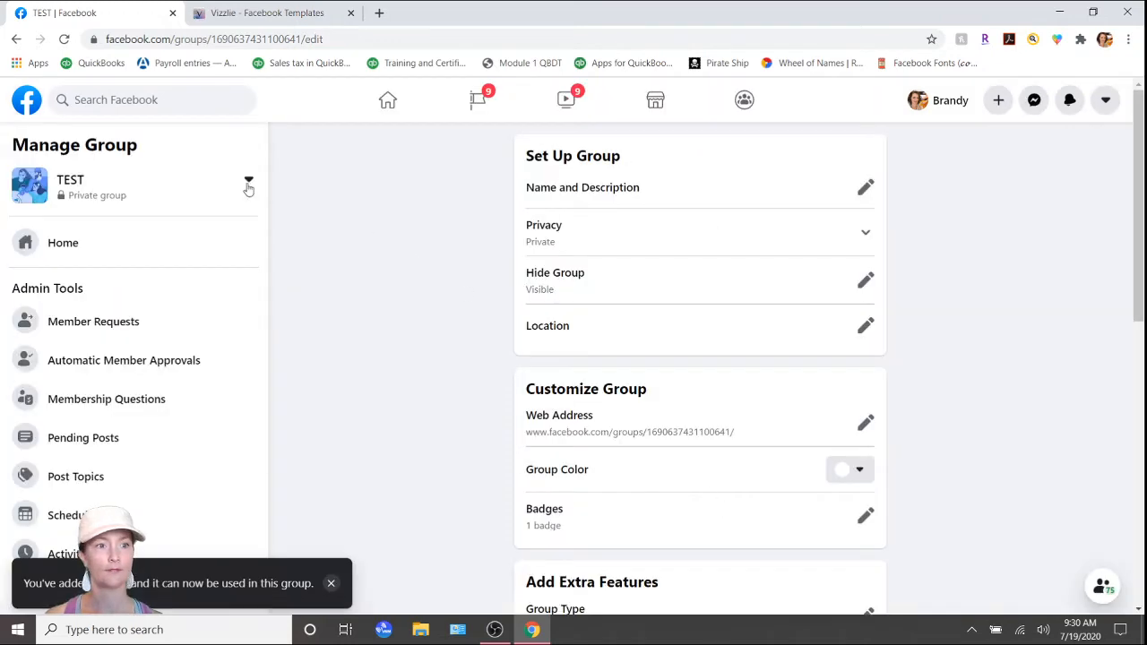
left_click(57, 242)
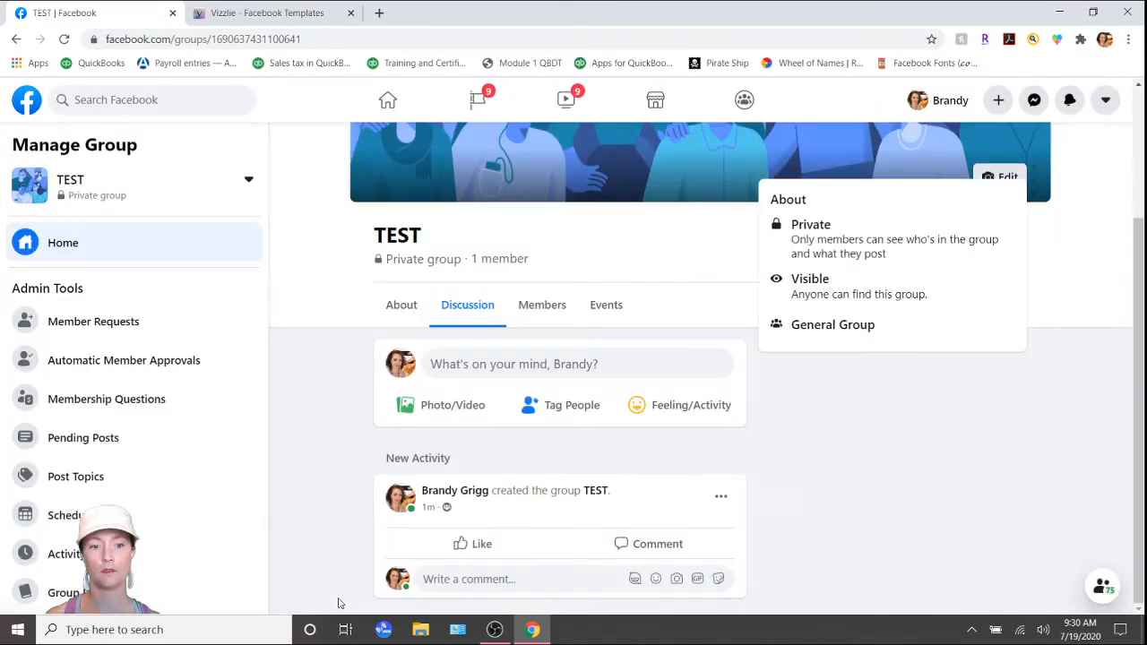
Switch to Vizzlie, go to the Facebook groups and track the available TEST group.
left_click(265, 13)
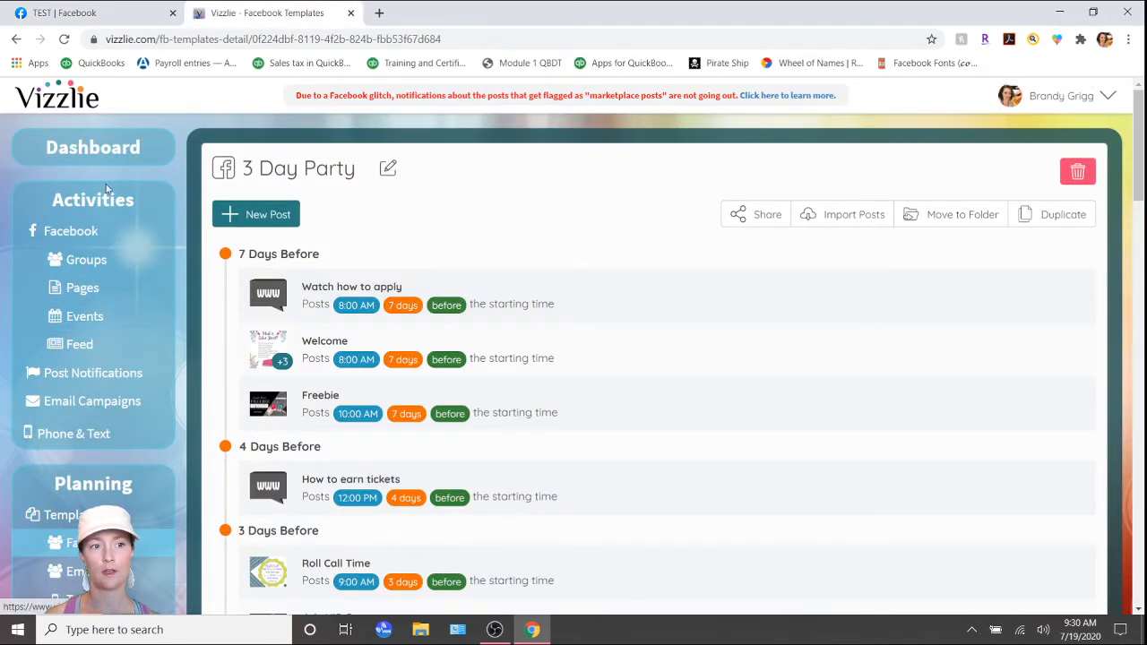
left_click(90, 268)
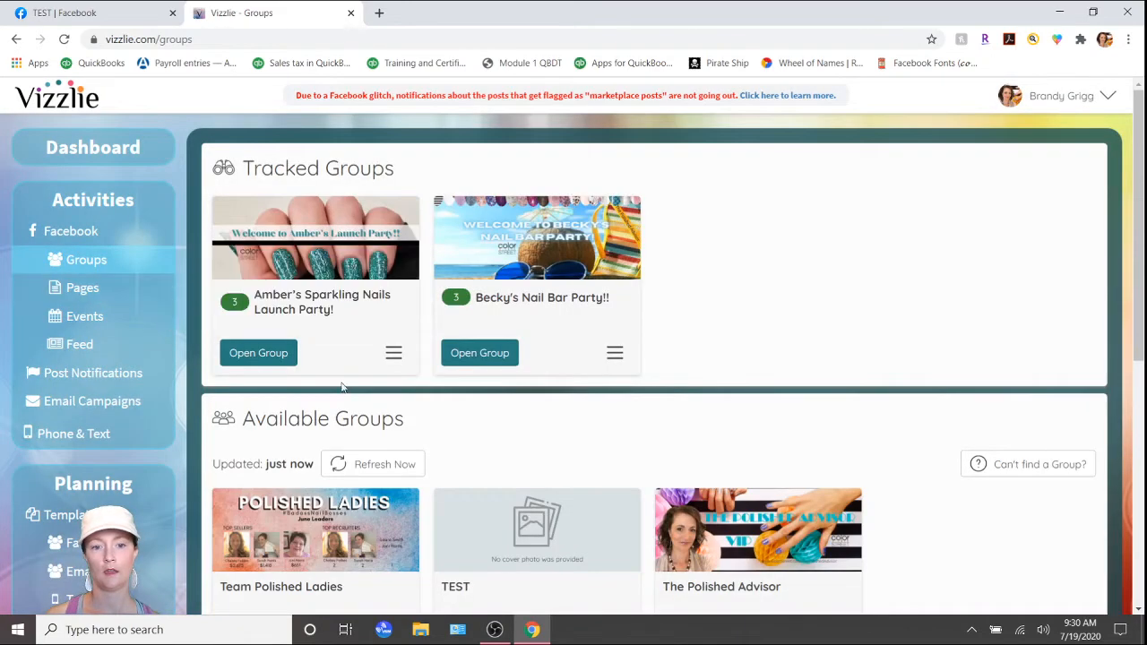
scroll(499, 429, "down", 2)
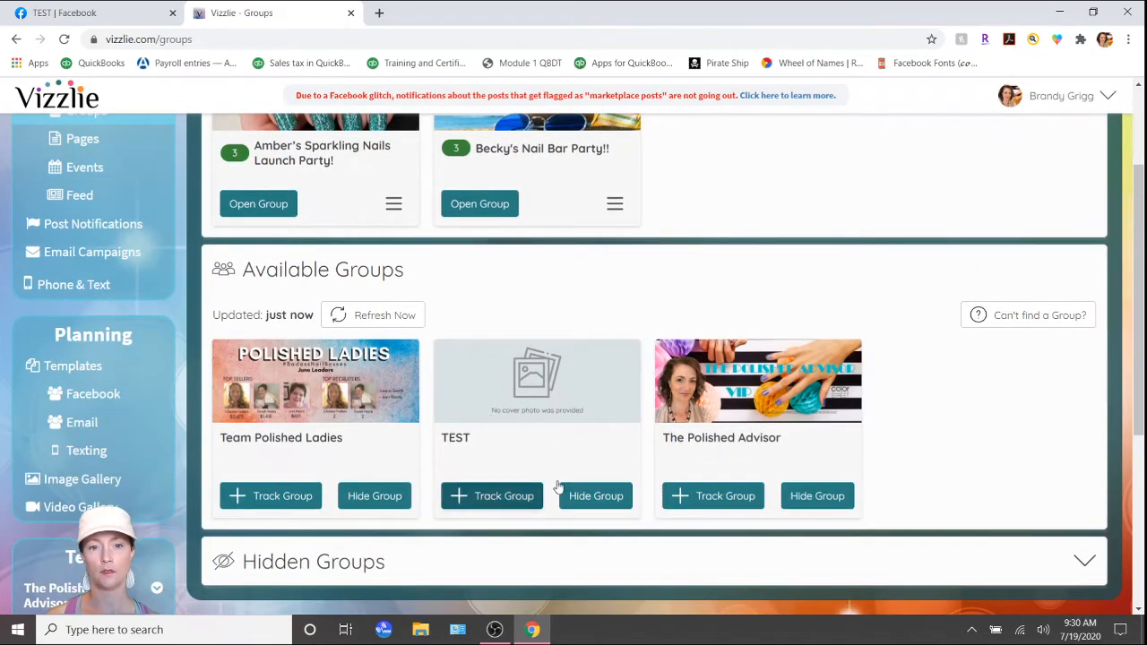
left_click(480, 495)
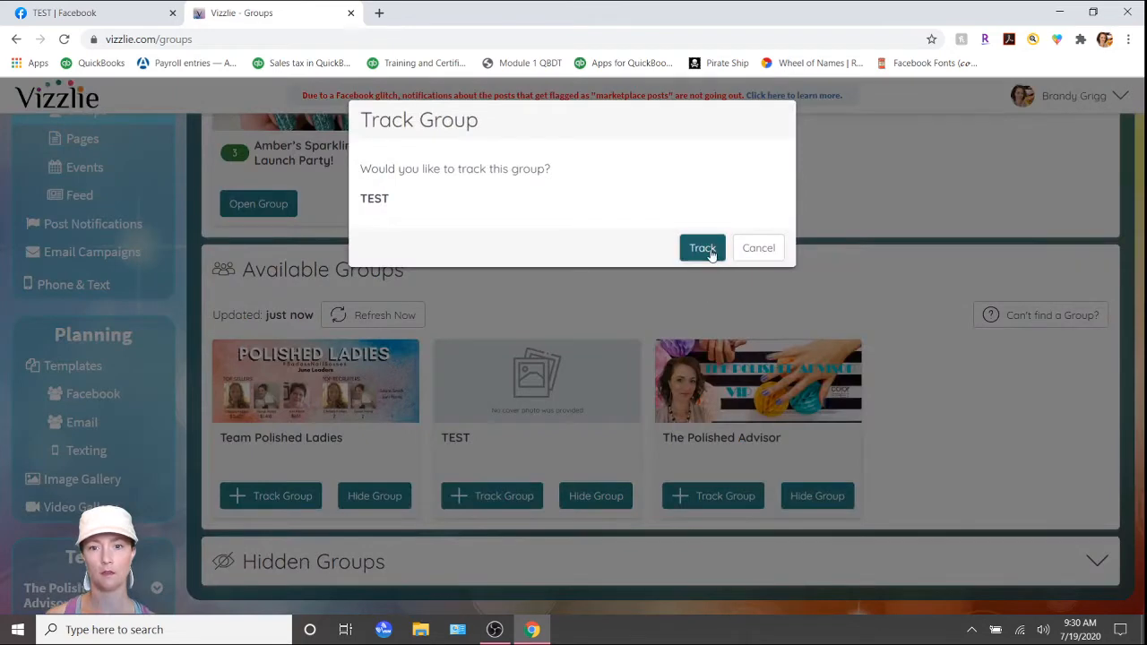
left_click(701, 250)
scroll(706, 289, "up", 2)
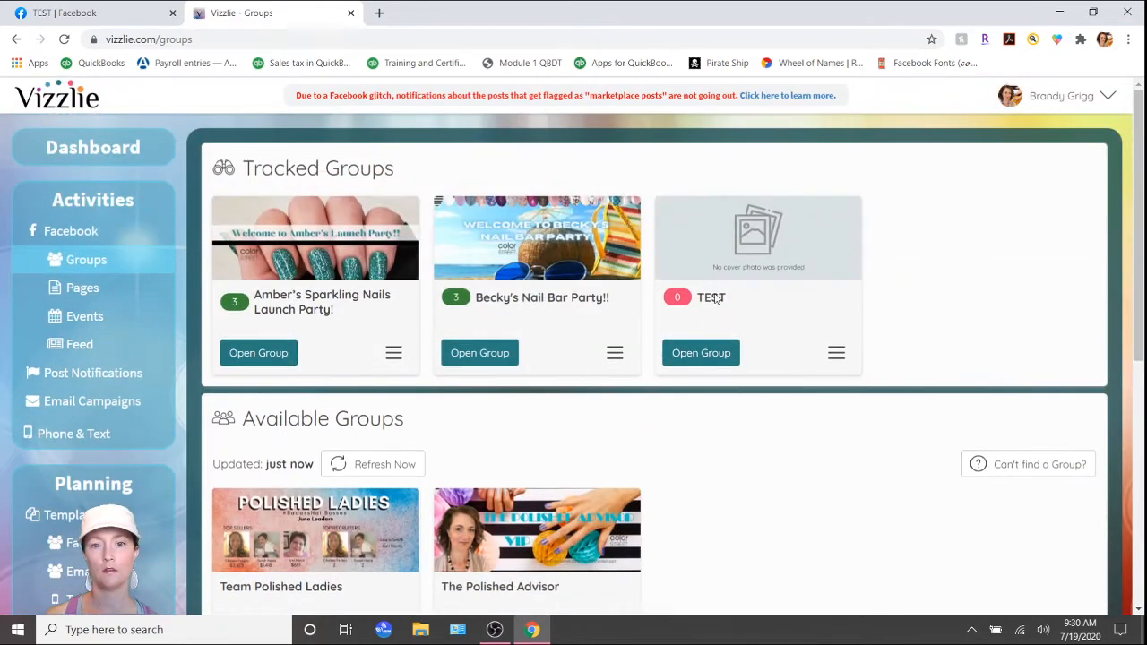
Open the tracked TEST group and choose the 3 Day Party template for its scheduled posts.
left_click(722, 355)
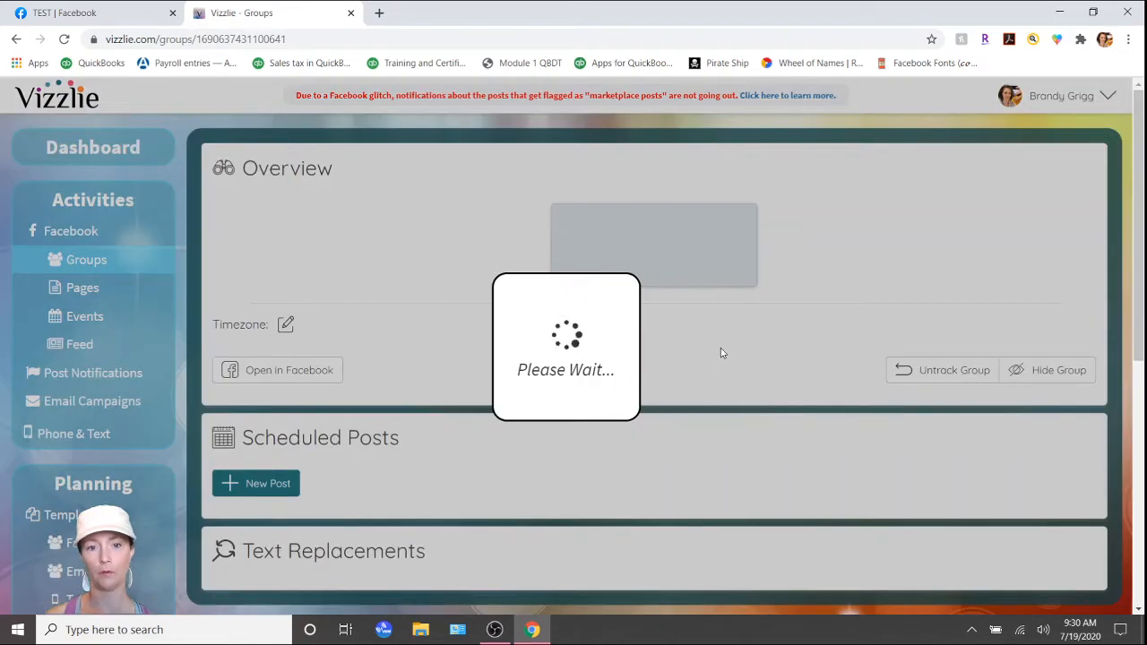
scroll(722, 356, "down", 4)
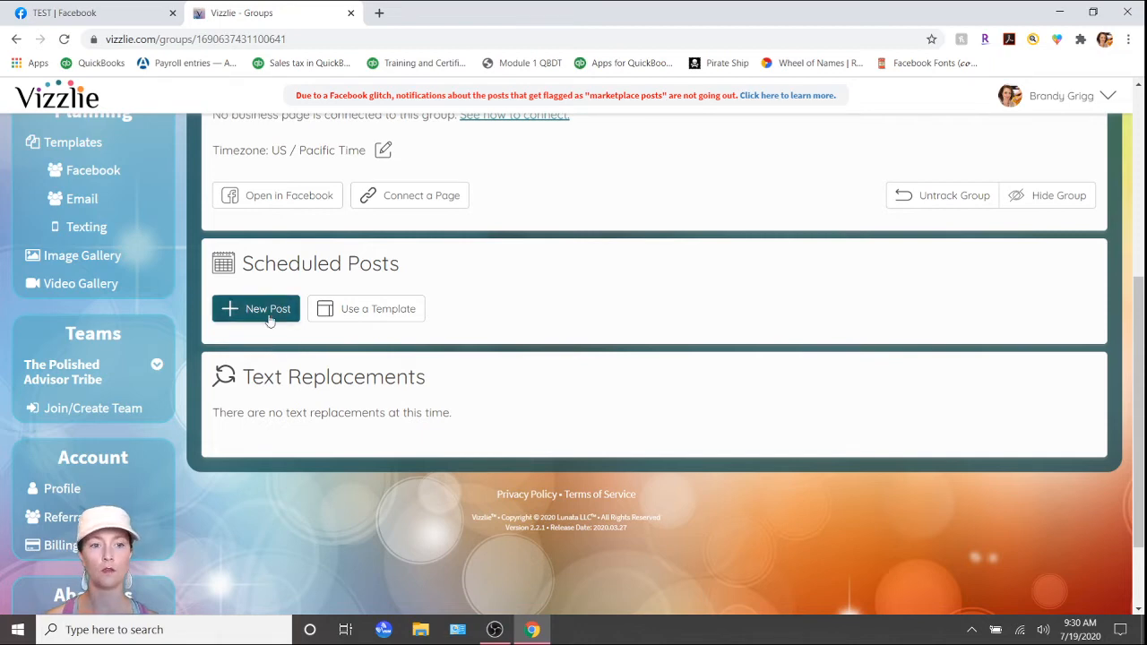
left_click(377, 310)
left_click(449, 210)
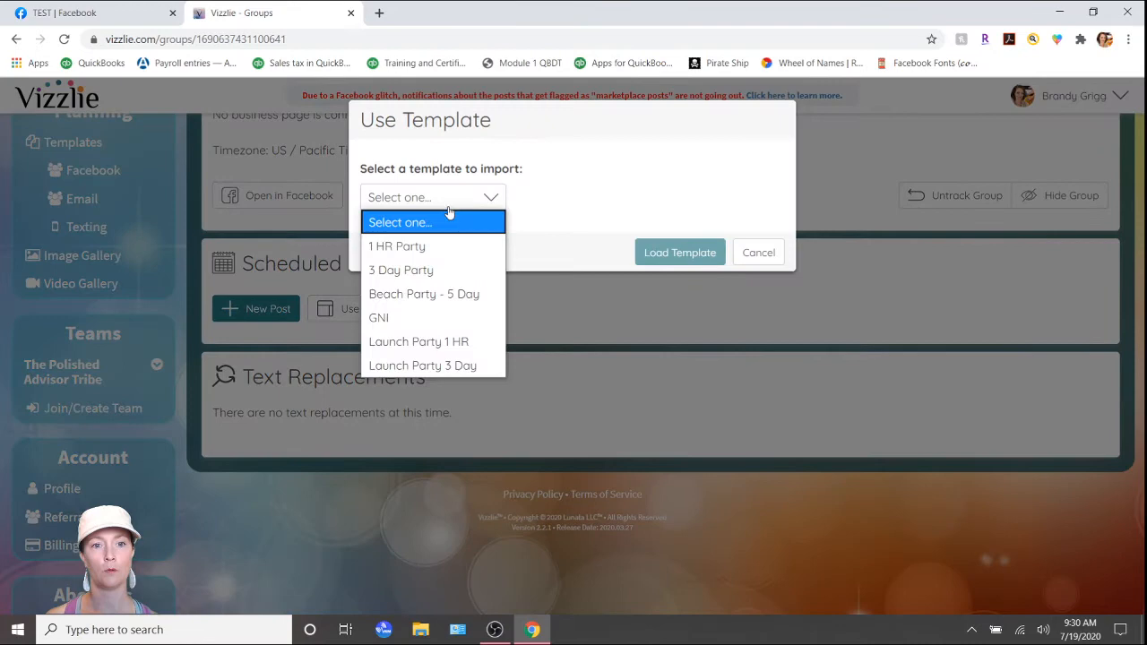
left_click(431, 279)
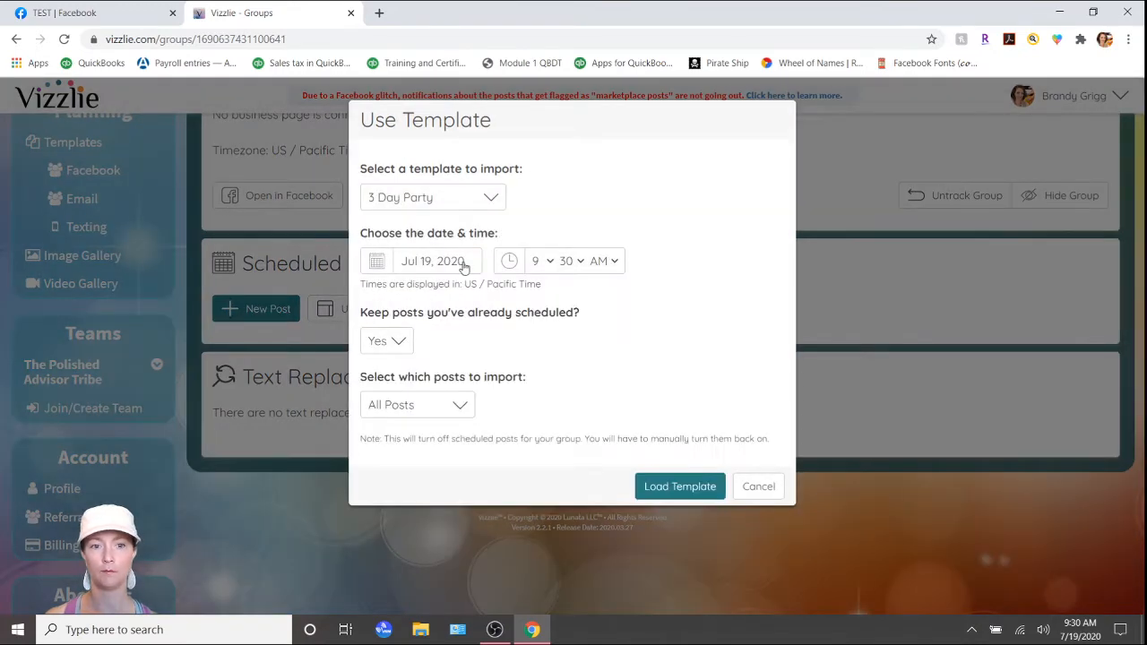
Set the template's date and time to Jul 23, 2020 at 12:00 PM.
left_click(463, 267)
left_click(484, 365)
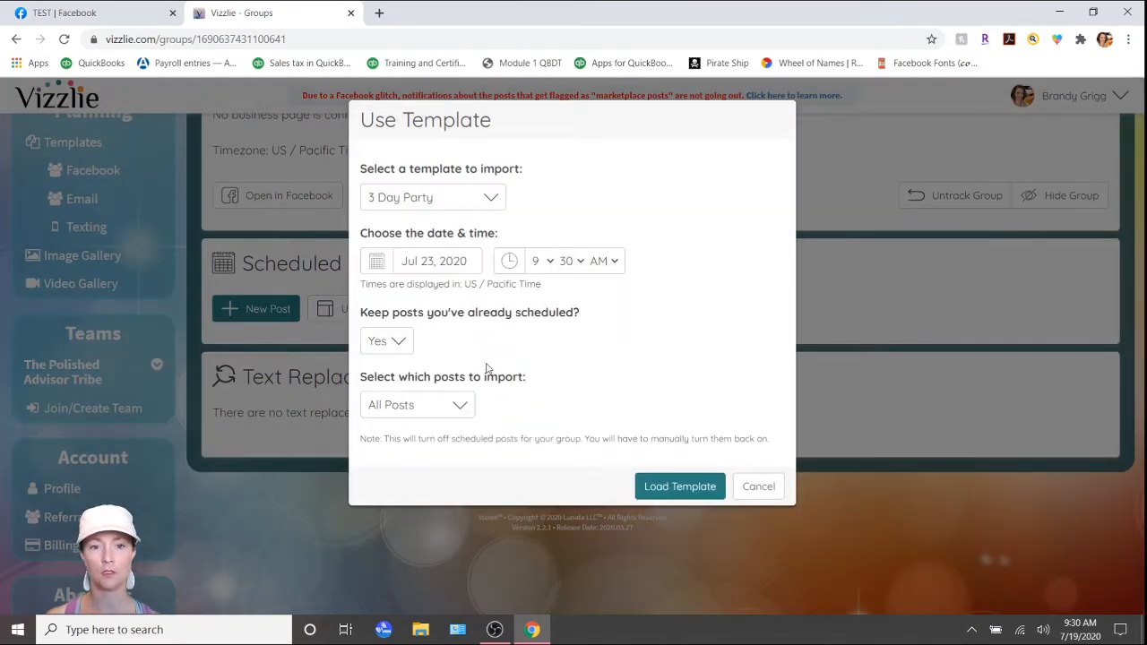
left_click(537, 261)
key("Down")
key("Down")
key("Down")
key("Return")
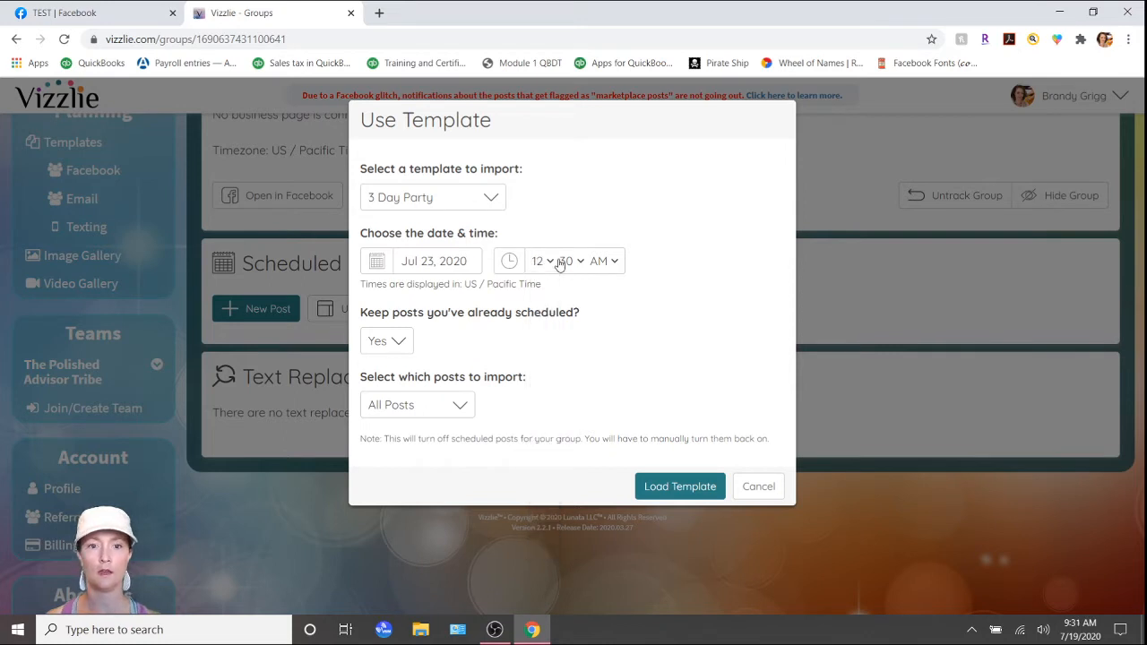
left_click(560, 261)
scroll(568, 358, "up", 5)
left_click(568, 285)
left_click(598, 261)
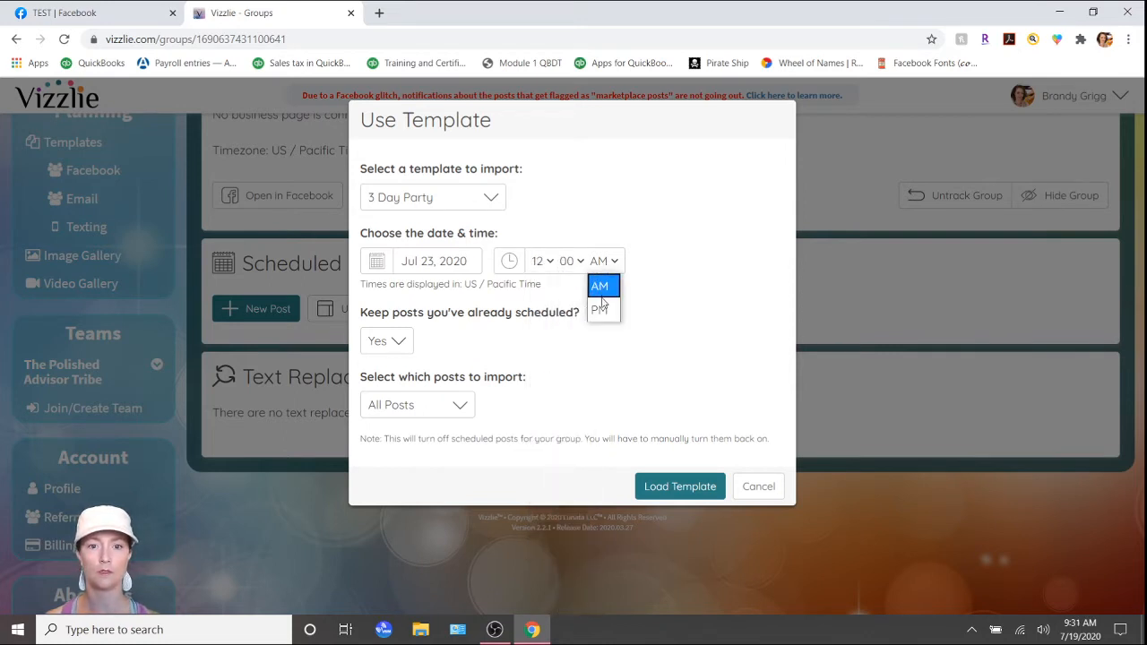
left_click(600, 309)
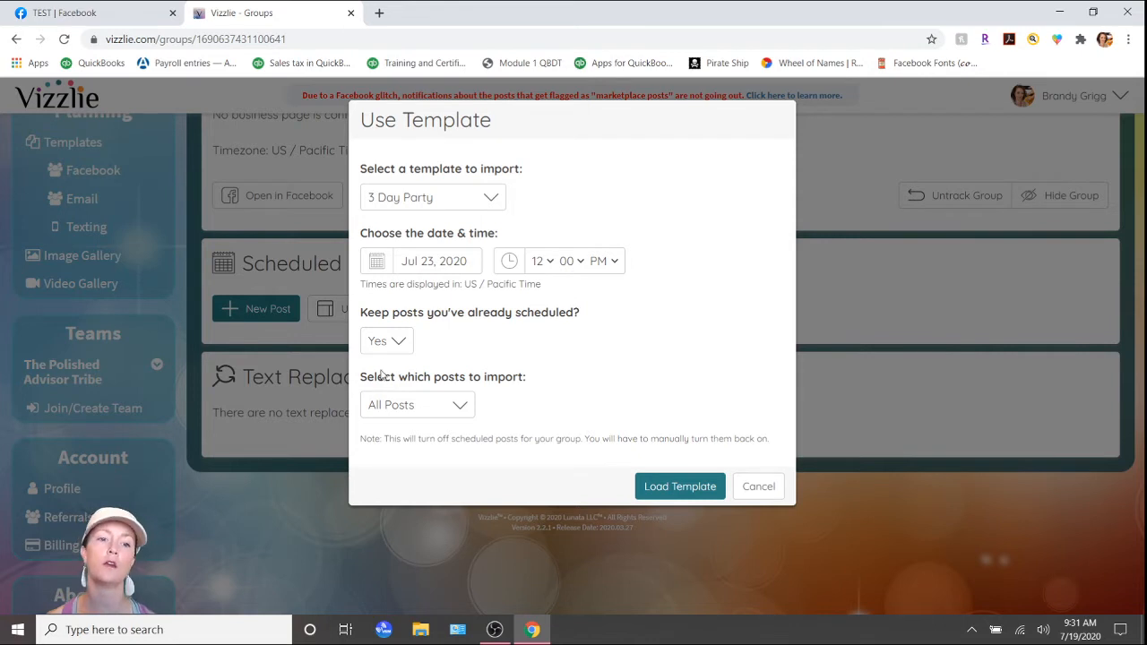
Choose All Posts for the import and load the template into the TEST group.
left_click(427, 405)
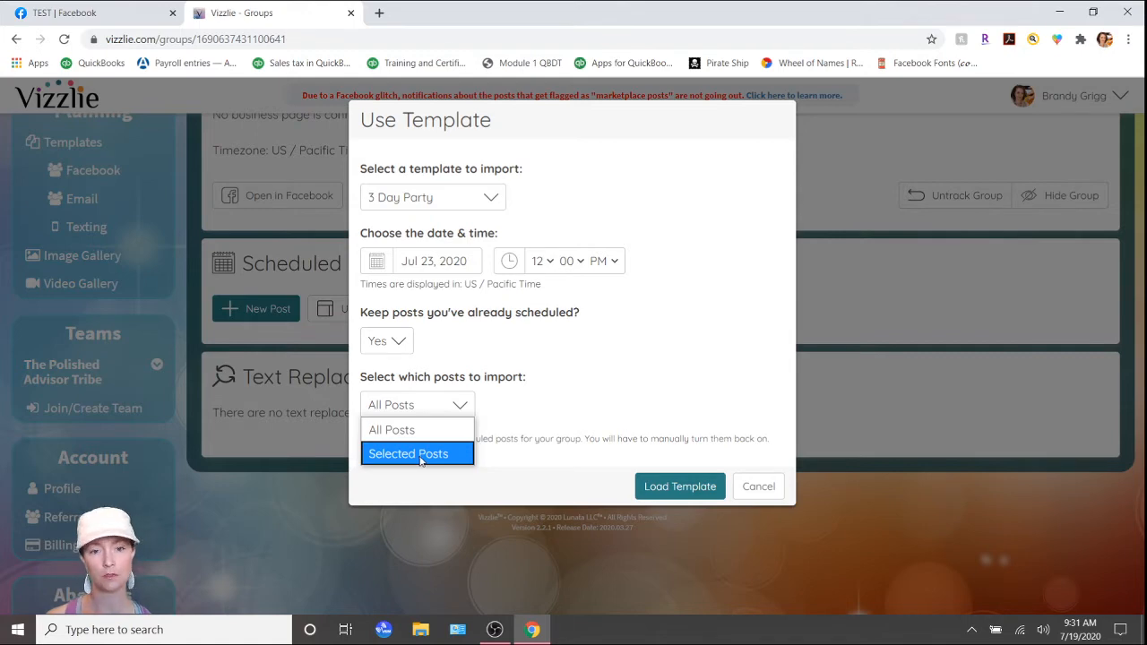
left_click(402, 435)
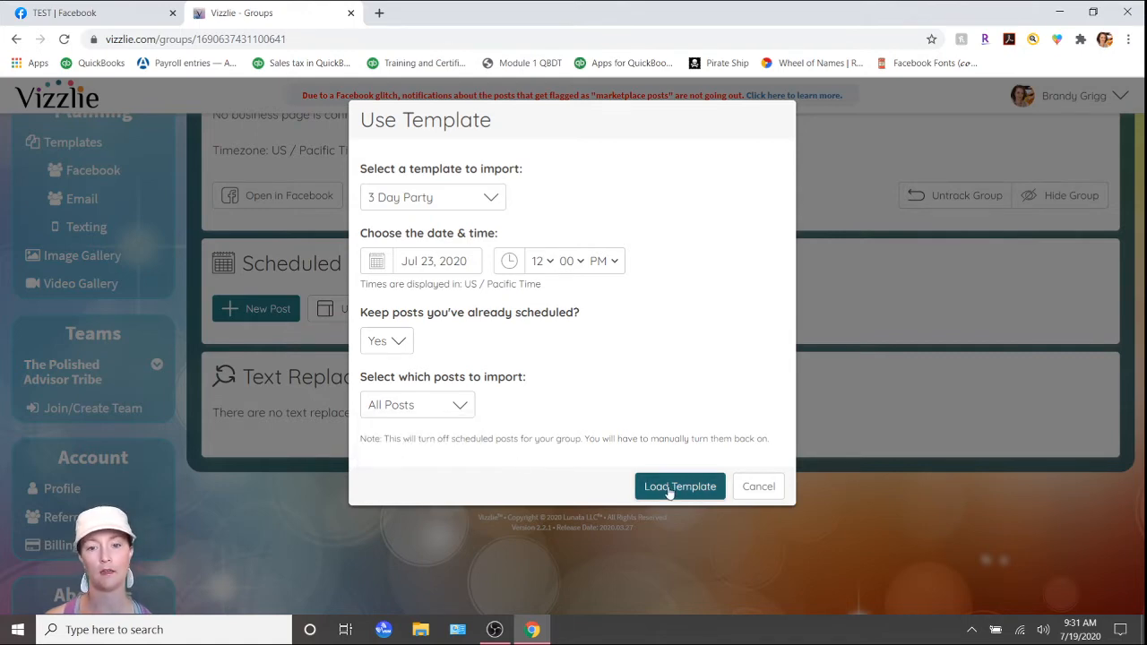
left_click(712, 490)
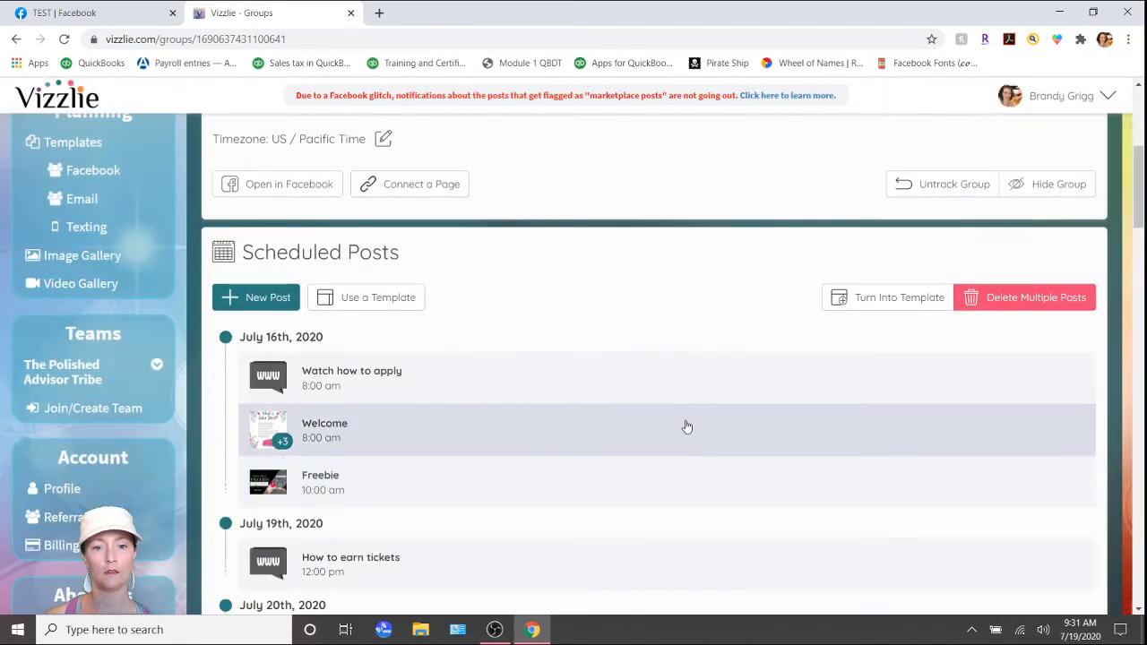
Open the scheduled Welcome post for editing, review its text and attached images, and close it without saving.
scroll(709, 442, "down", 1)
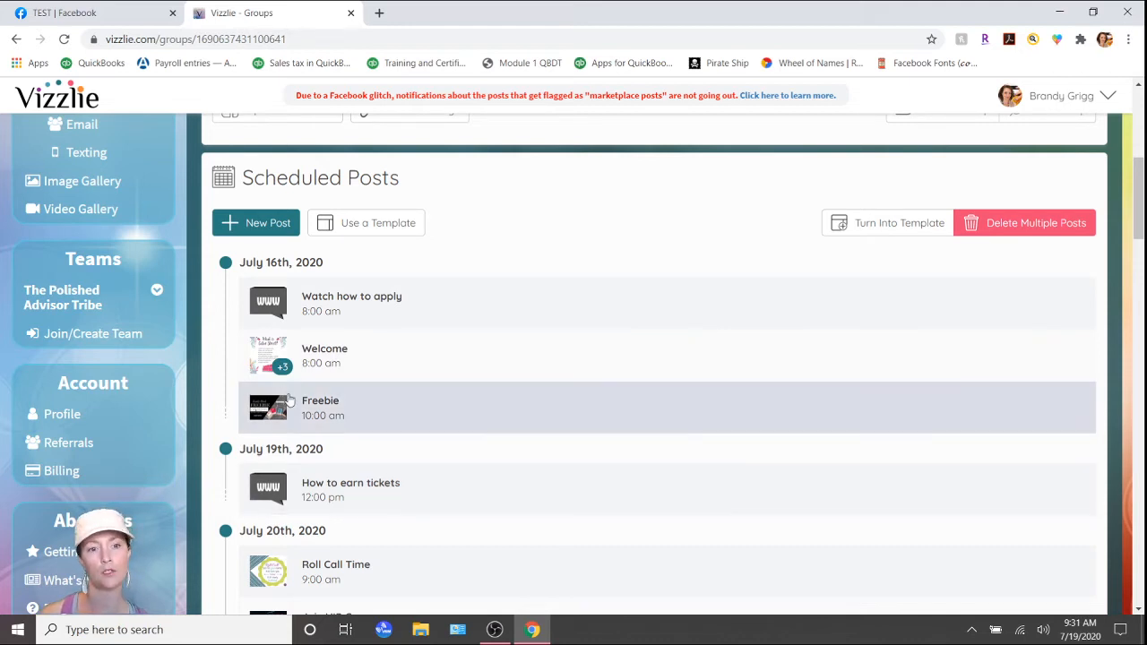
left_click(320, 362)
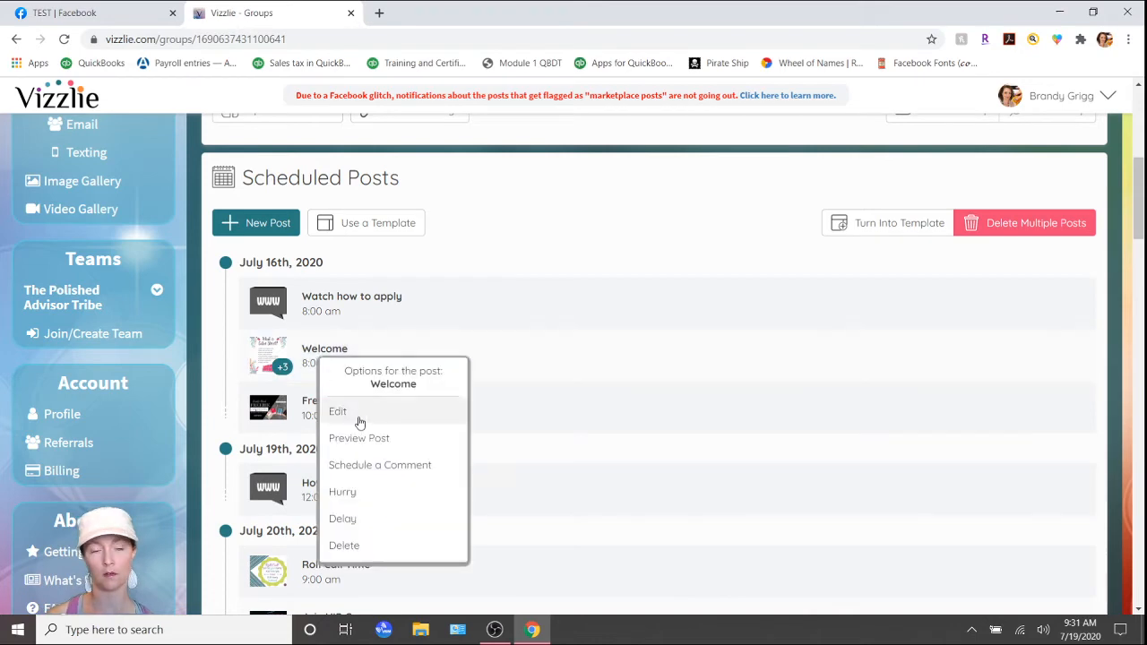
left_click(359, 422)
scroll(707, 394, "down", 2)
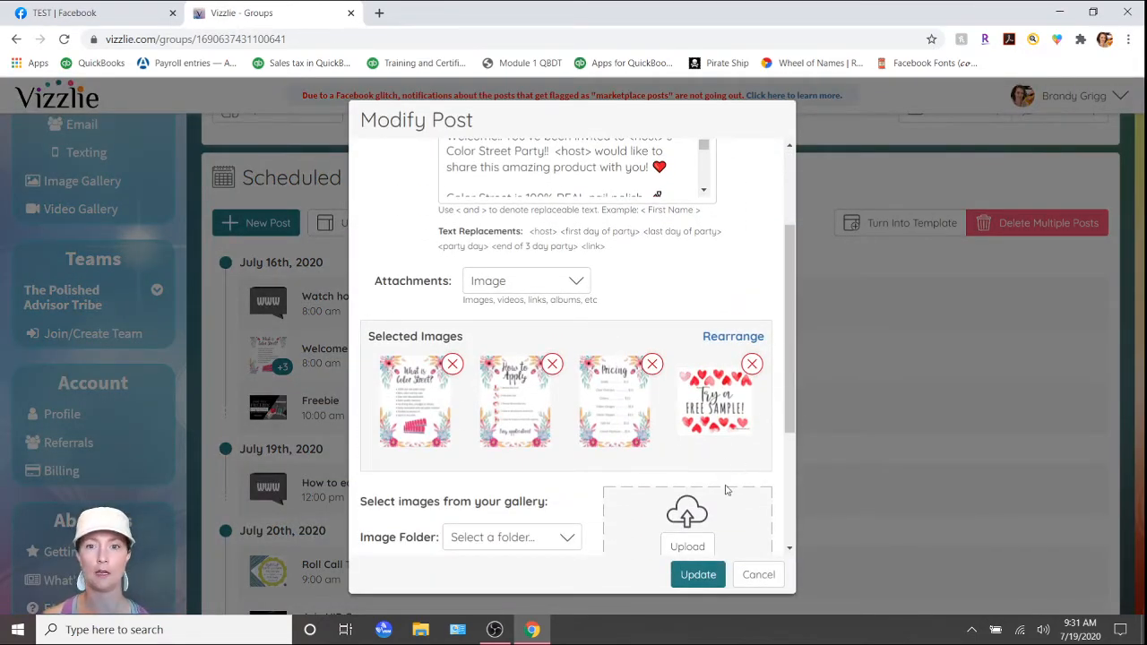
scroll(728, 489, "down", 1)
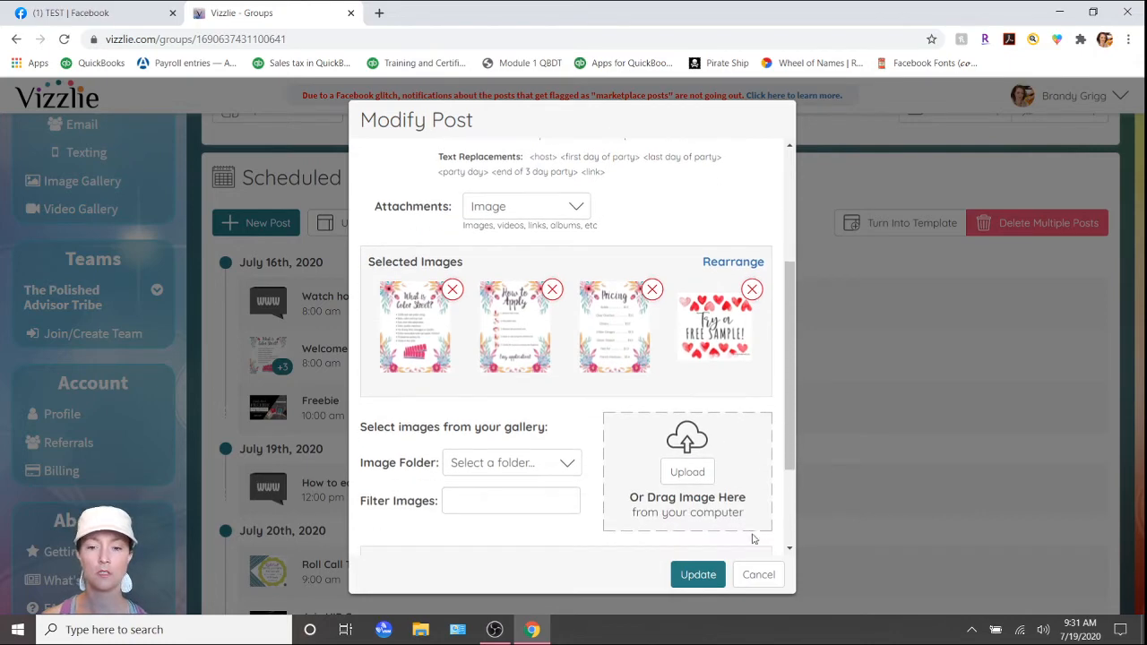
left_click(755, 577)
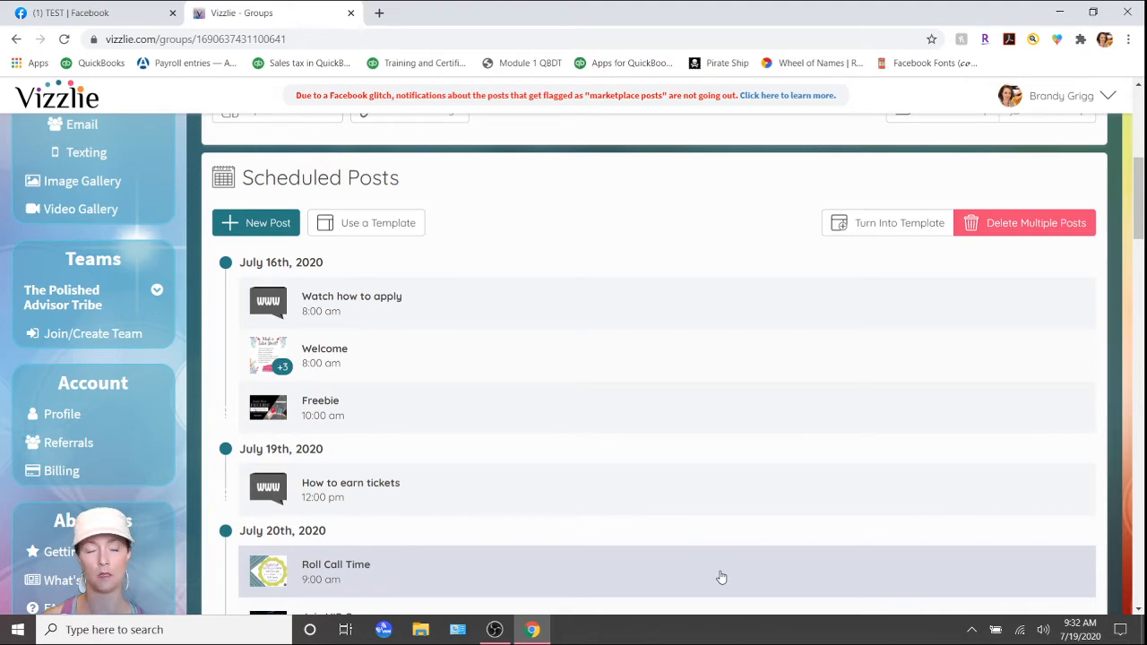
Set the text replacement for the host keyword to the host's first name and save it.
scroll(699, 560, "down", 1)
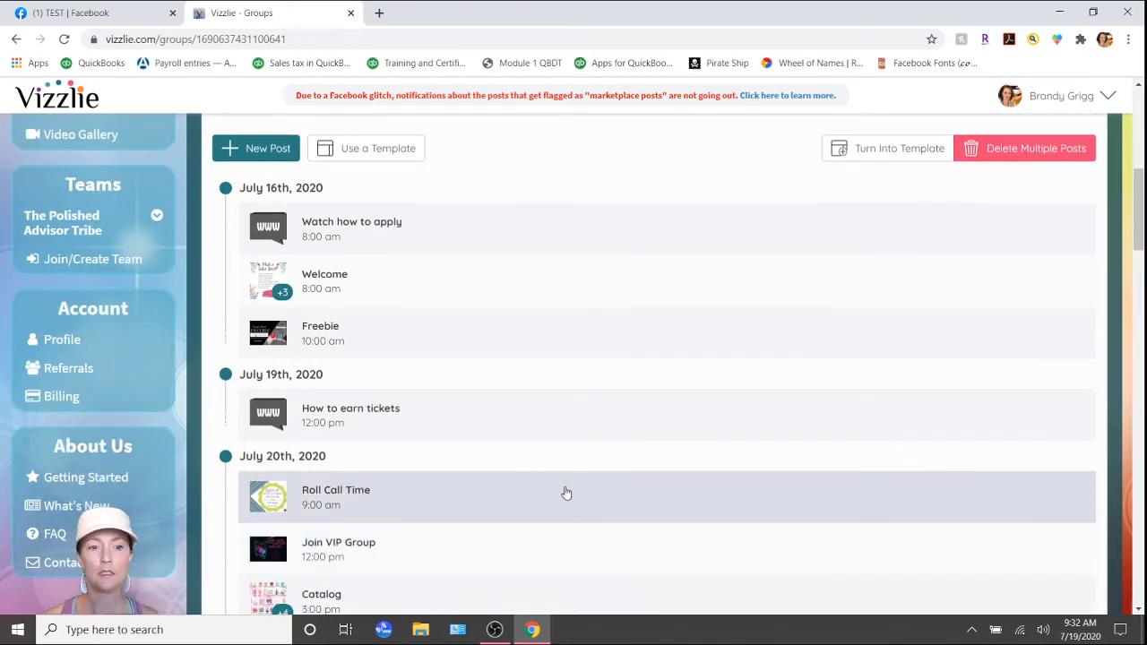
scroll(566, 492, "down", 1)
scroll(566, 492, "down", 15)
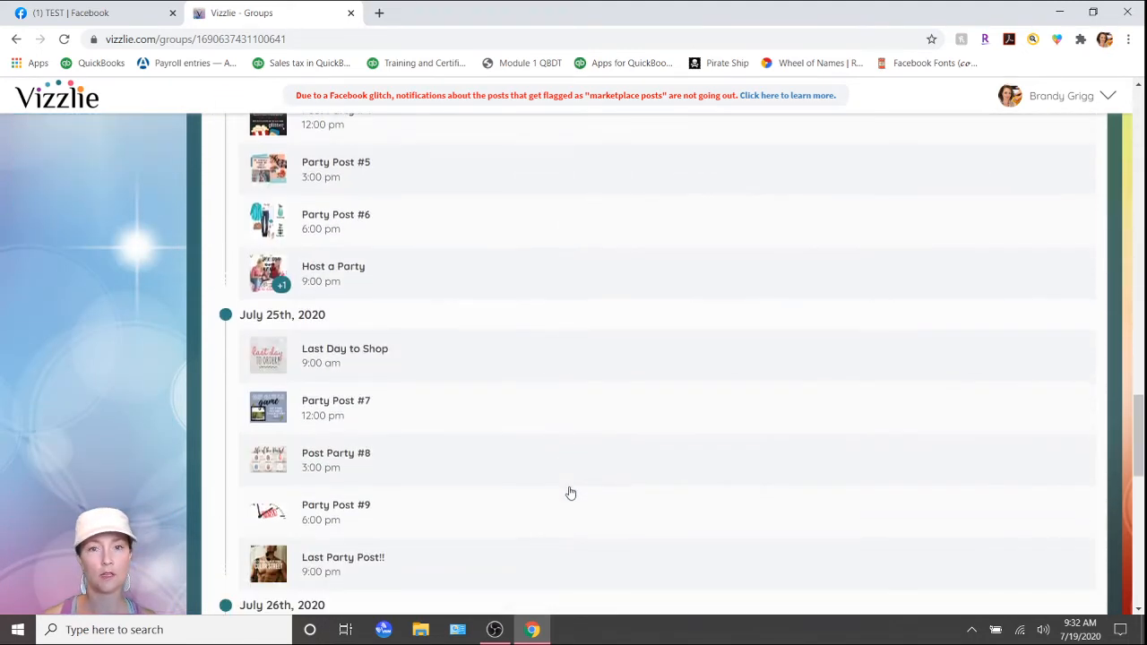
scroll(570, 493, "down", 5)
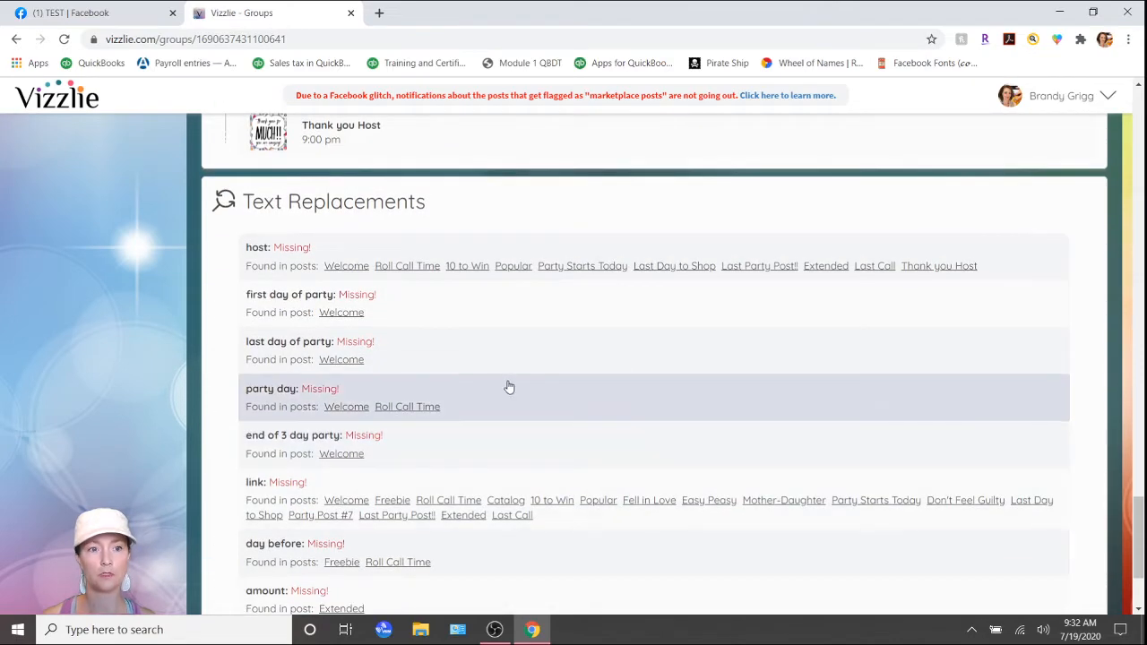
scroll(507, 389, "down", 1)
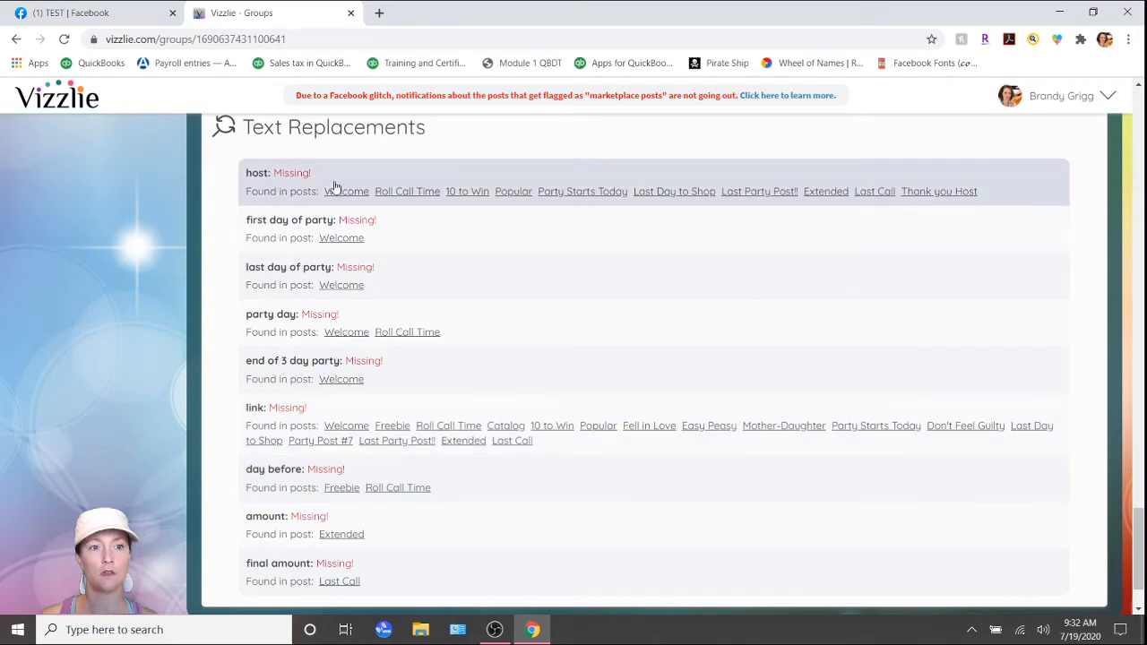
left_click(343, 187)
type("Sa")
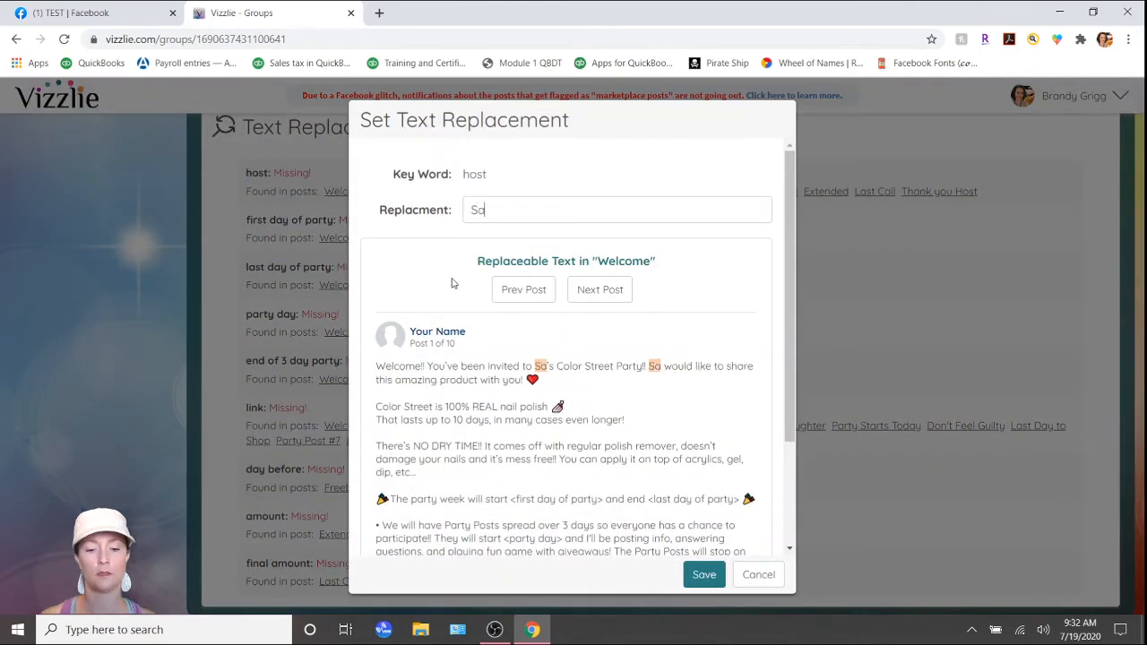
type("lly")
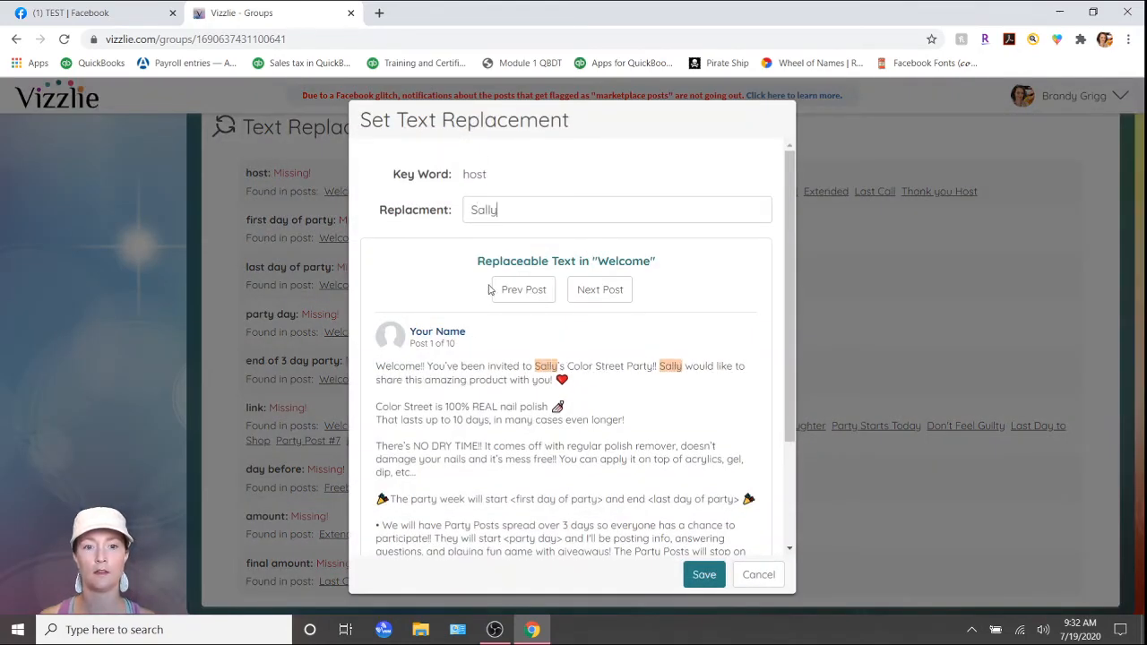
left_click(715, 580)
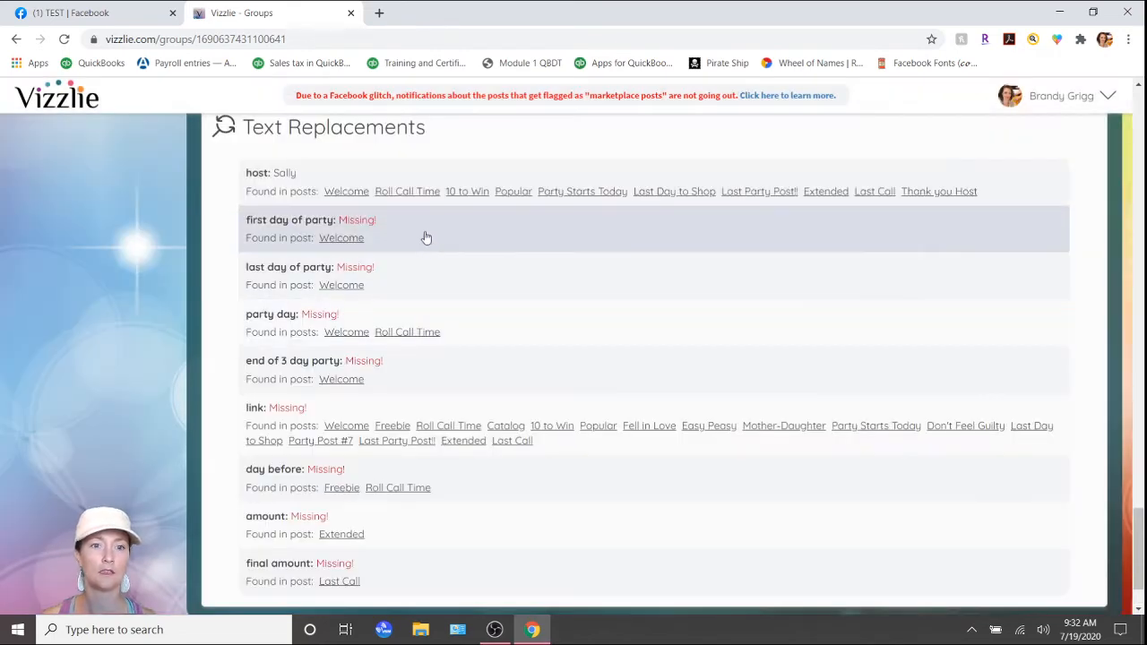
Set the text replacements for first day of party to Monday and last day of party to Saturday, saving each.
left_click(424, 236)
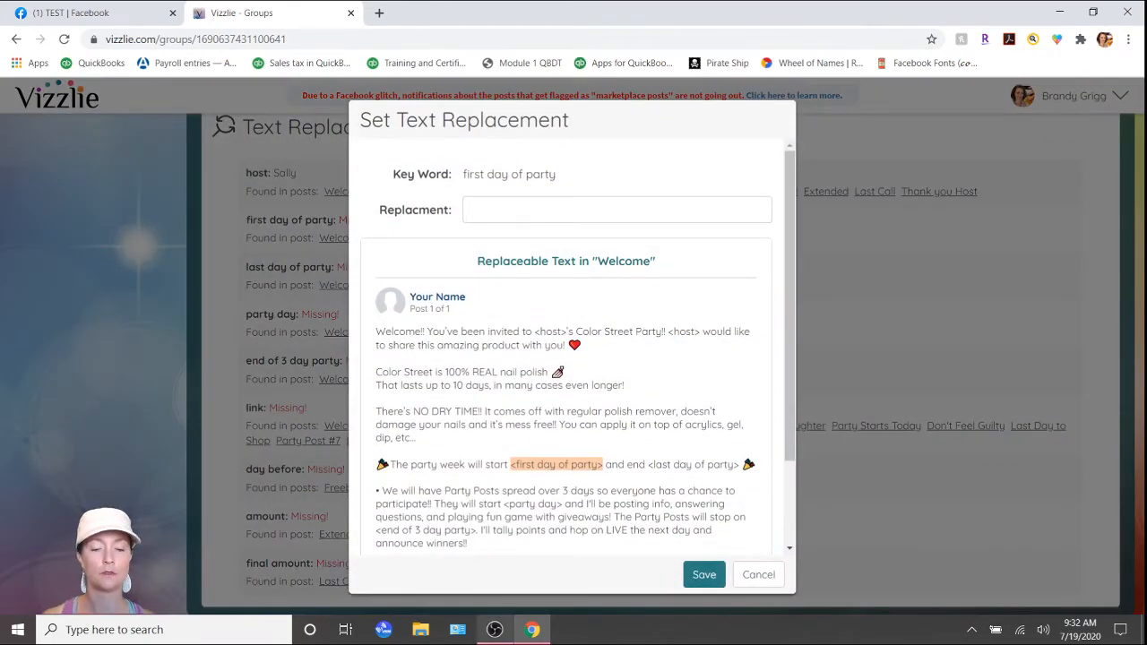
type("Monday")
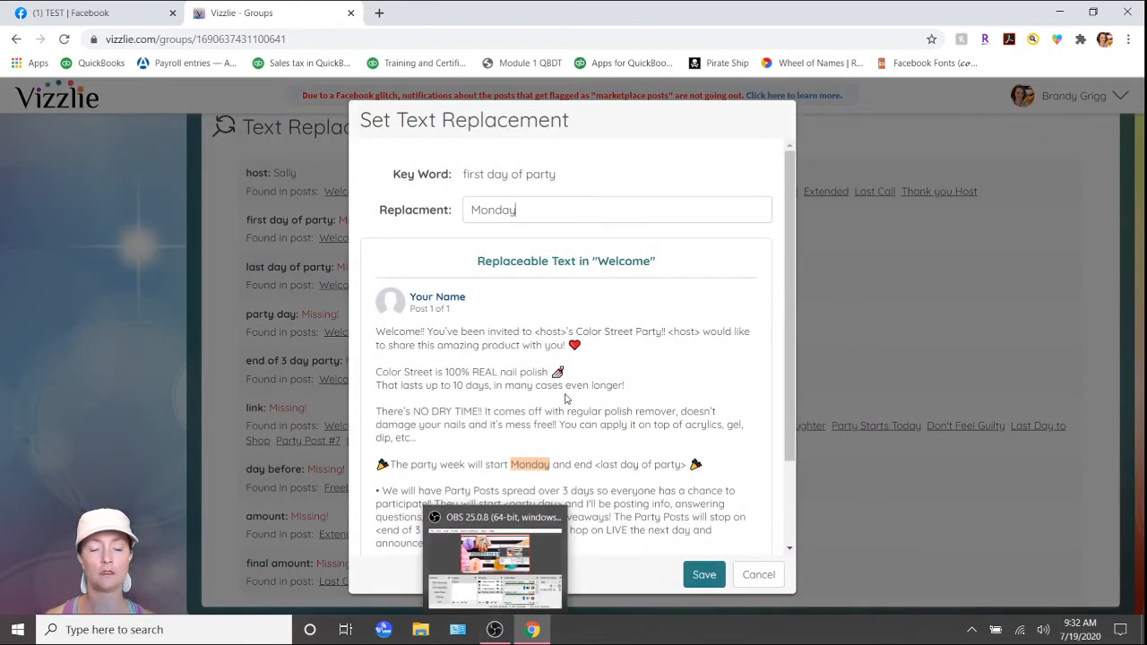
left_click(704, 574)
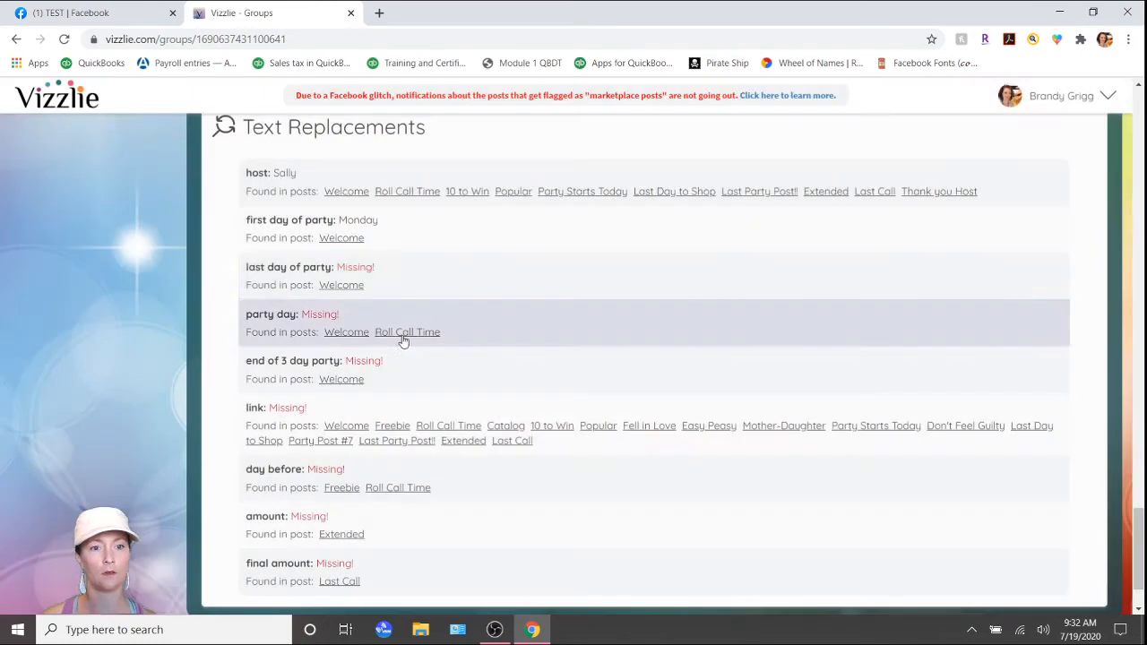
left_click(409, 280)
type("S")
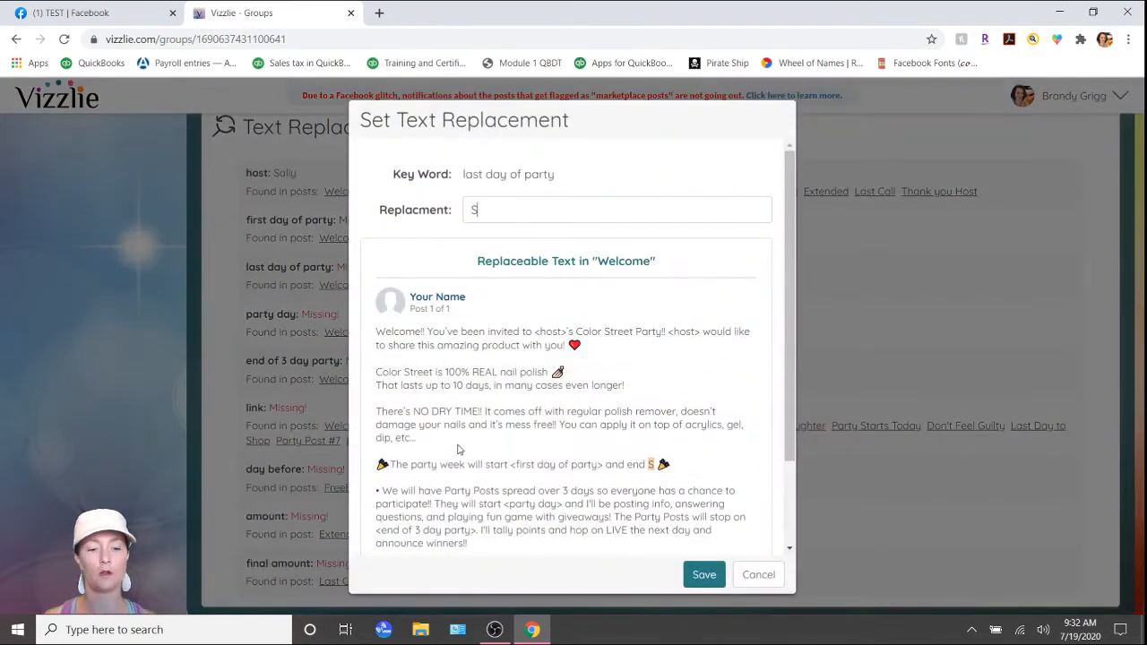
type("aturday")
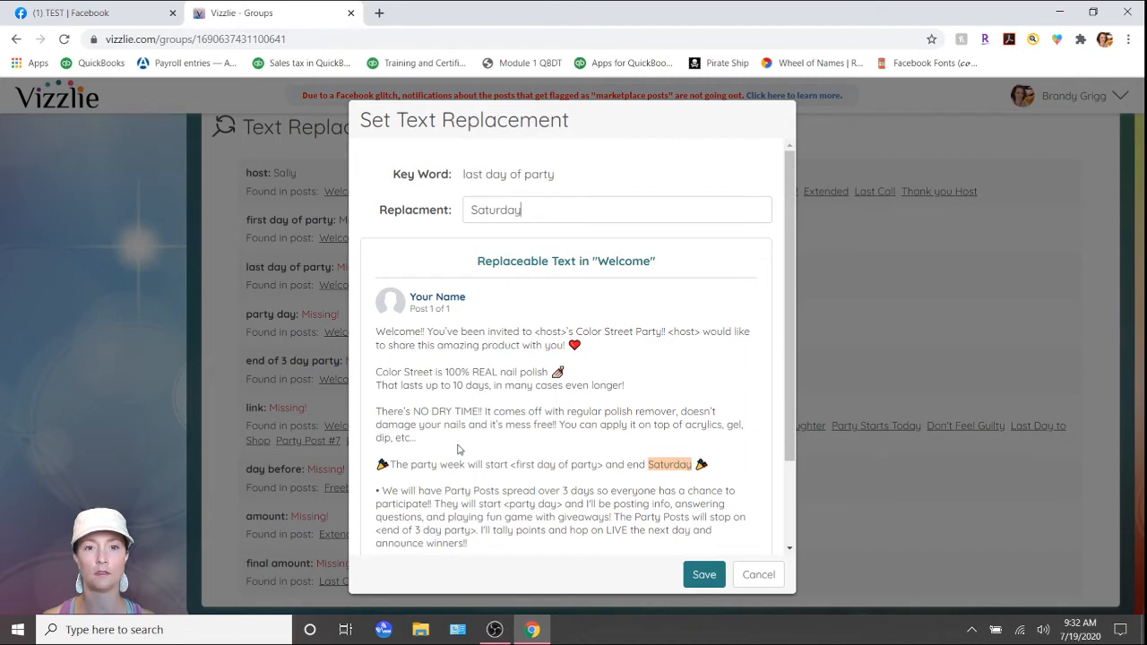
left_click(694, 573)
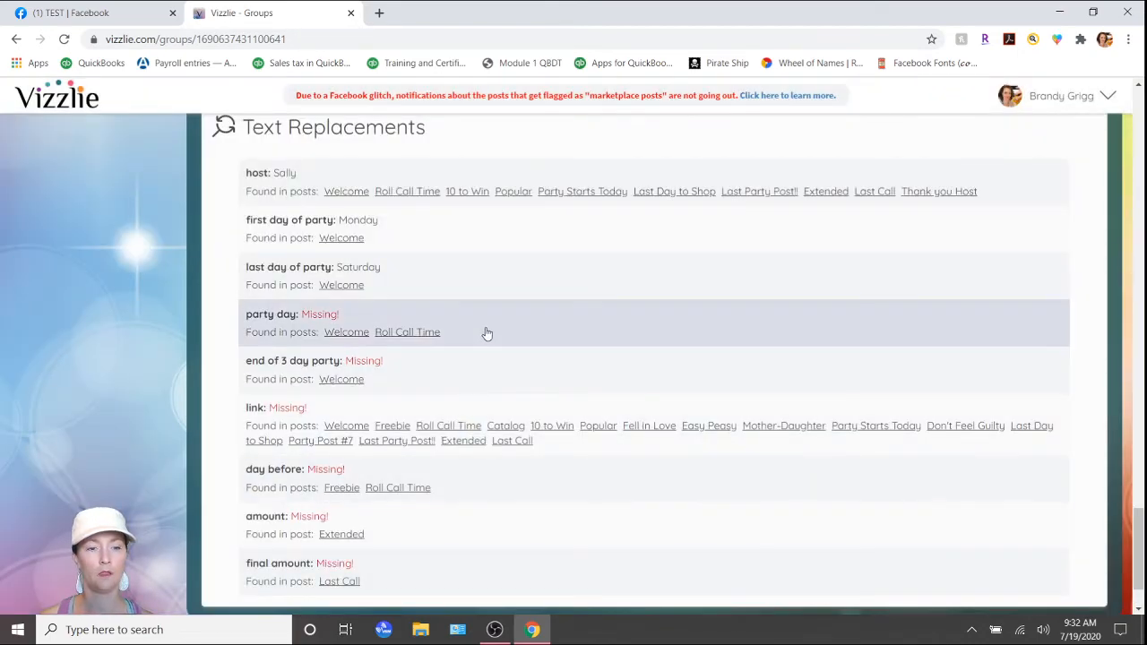
Set the text replacement for the party day keyword to Thursday and save it.
left_click(487, 331)
type("Thu")
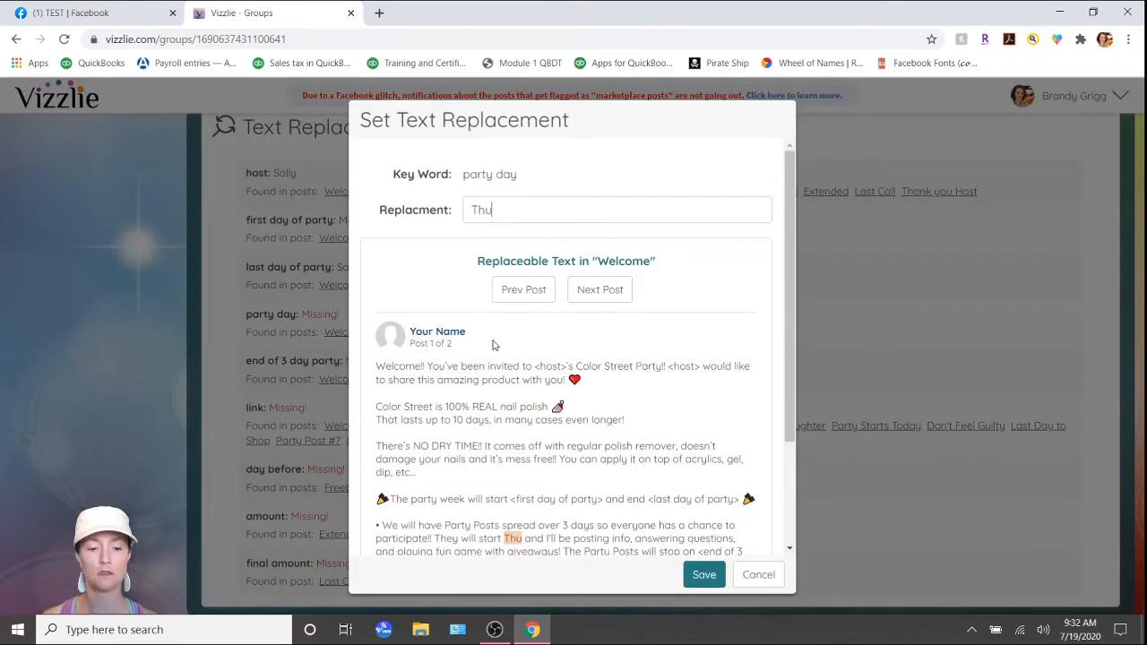
type("rsda")
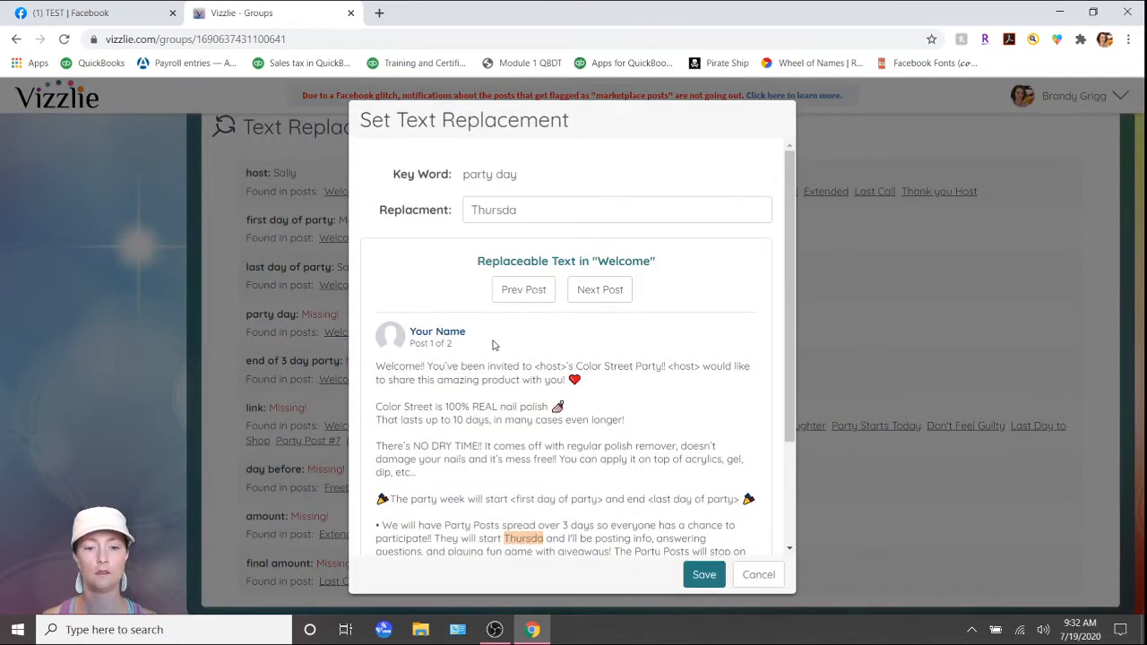
type("y")
left_click(704, 574)
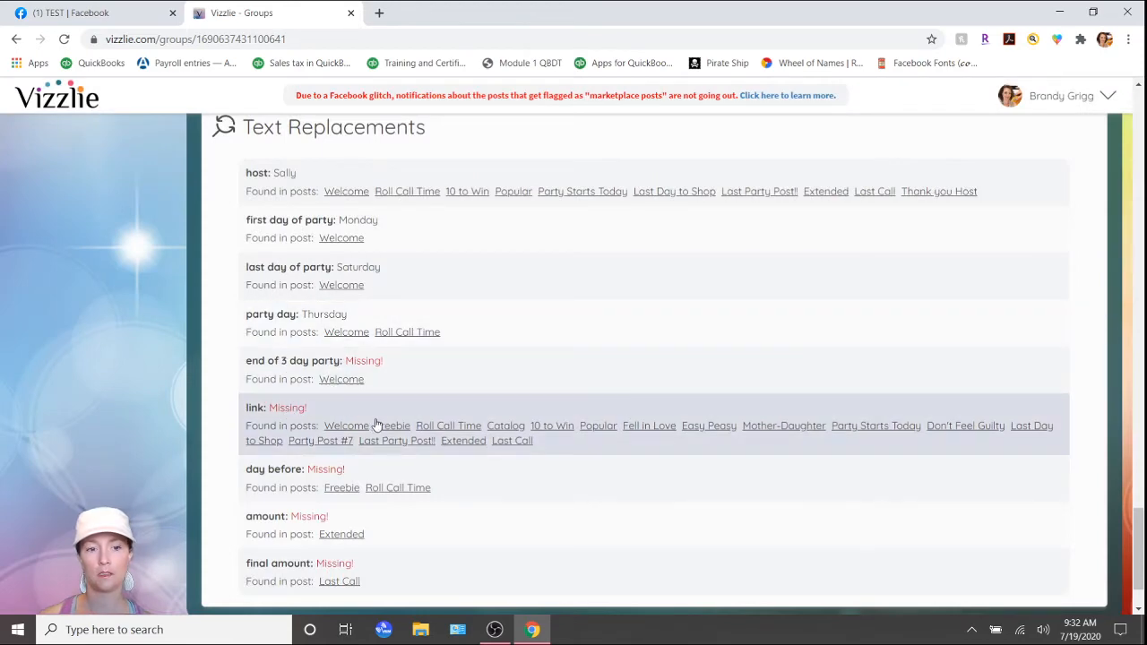
Set the text replacement for the day before keyword to Wednesday and save it.
left_click(418, 469)
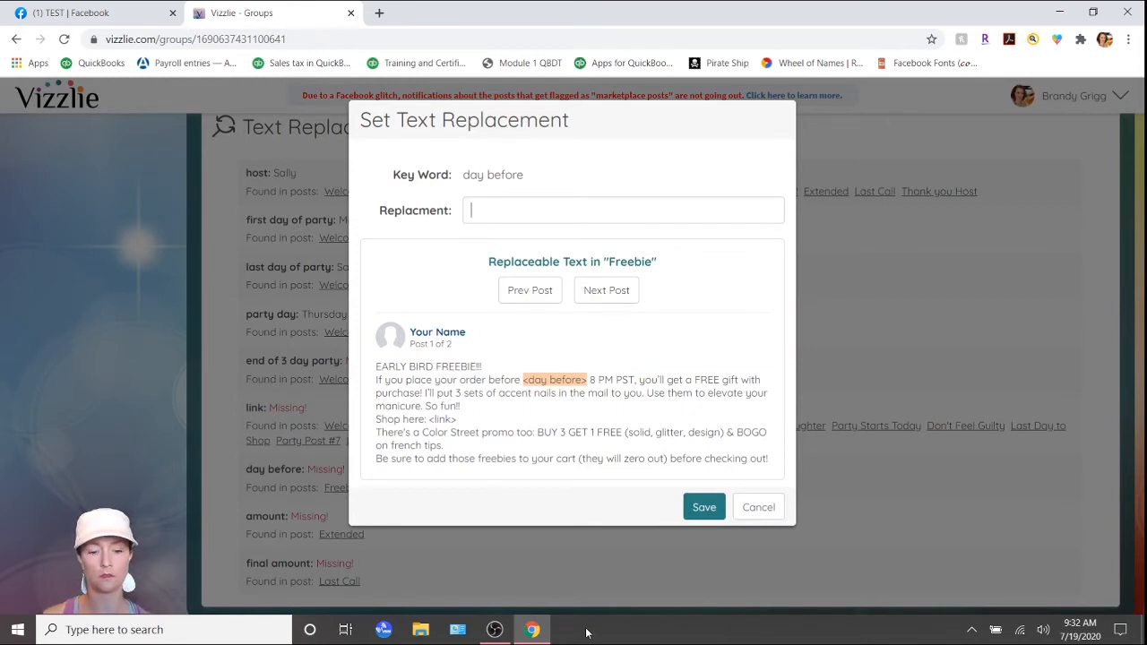
type("Wednesd")
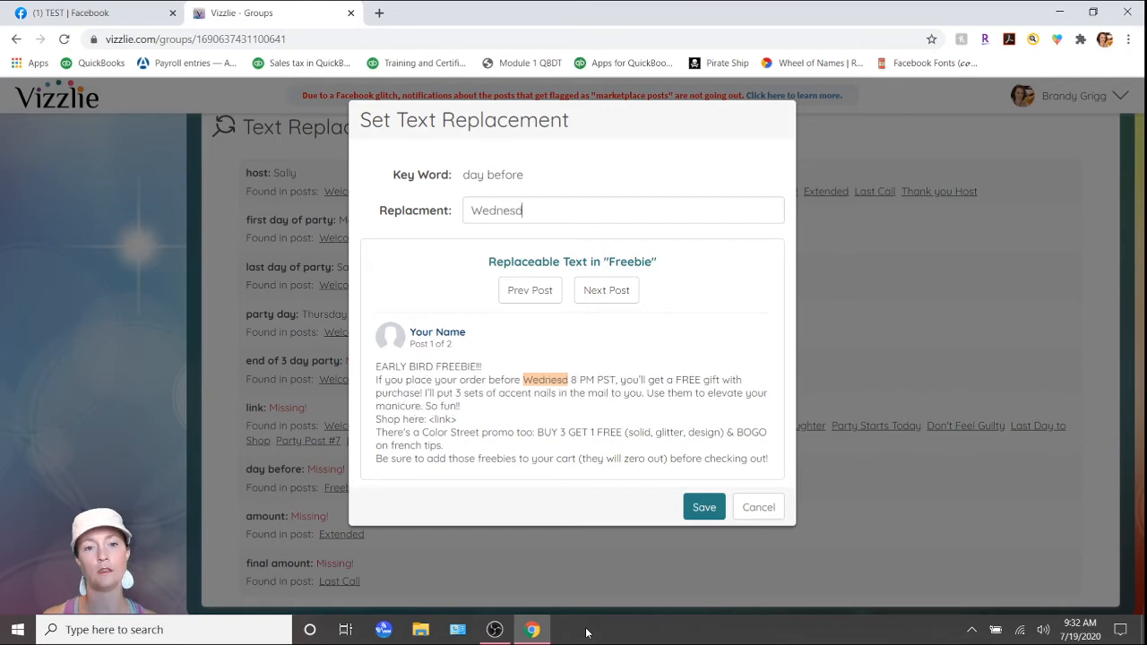
type("ay")
left_click(705, 509)
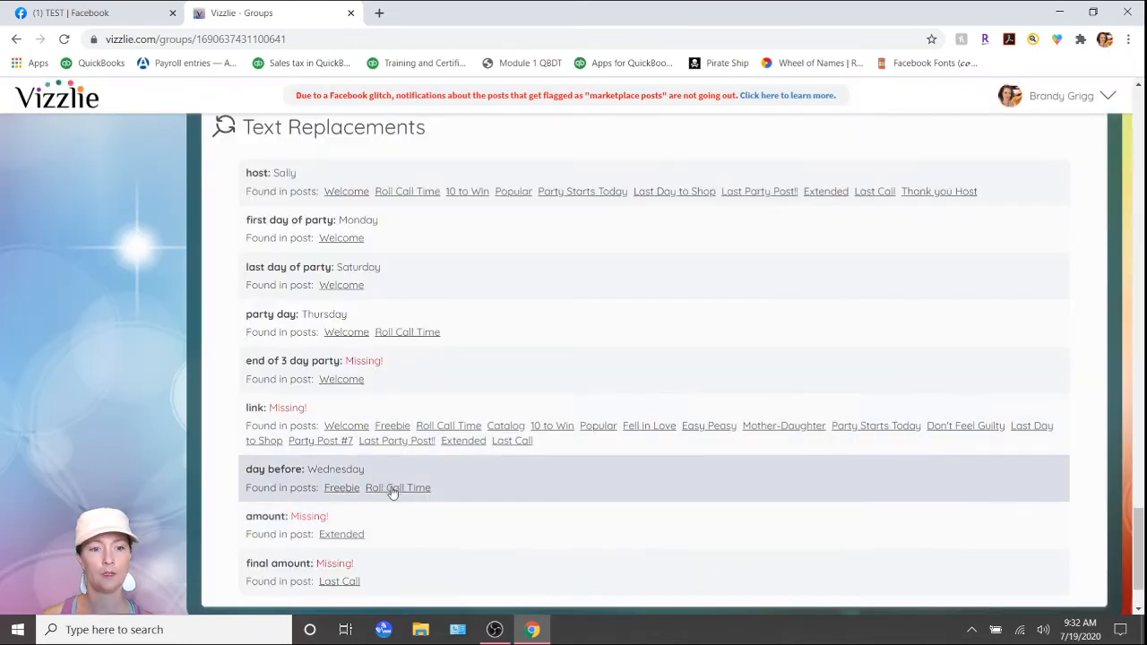
Set the text replacements for amount to 3 and final amount to $20, saving each.
left_click(394, 532)
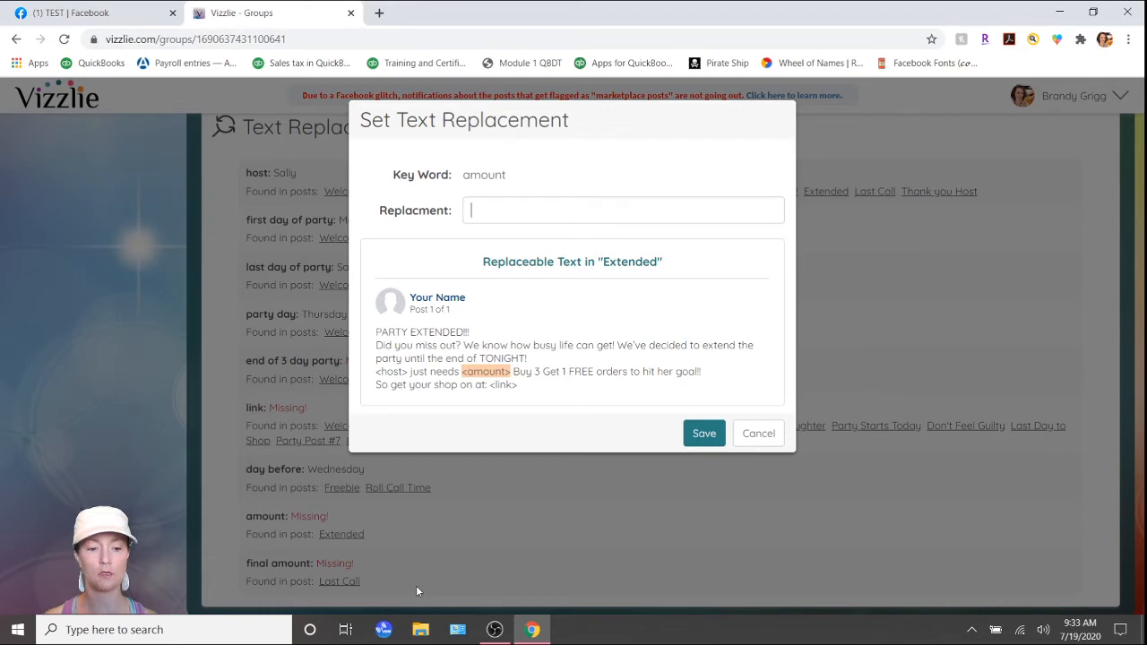
type("3")
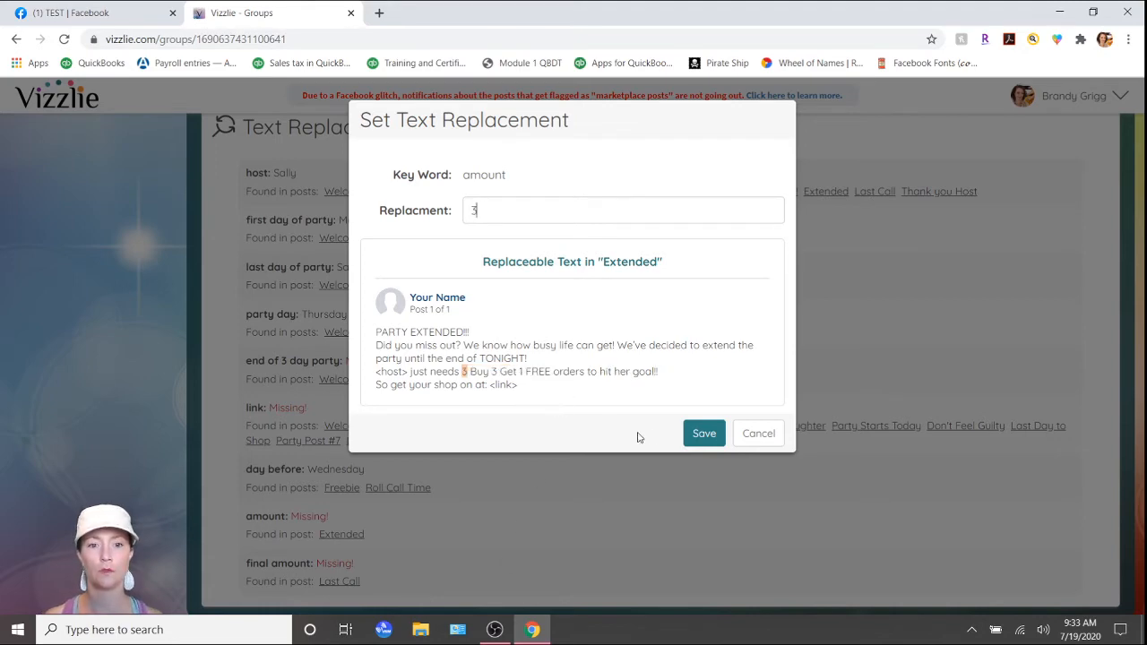
left_click(697, 433)
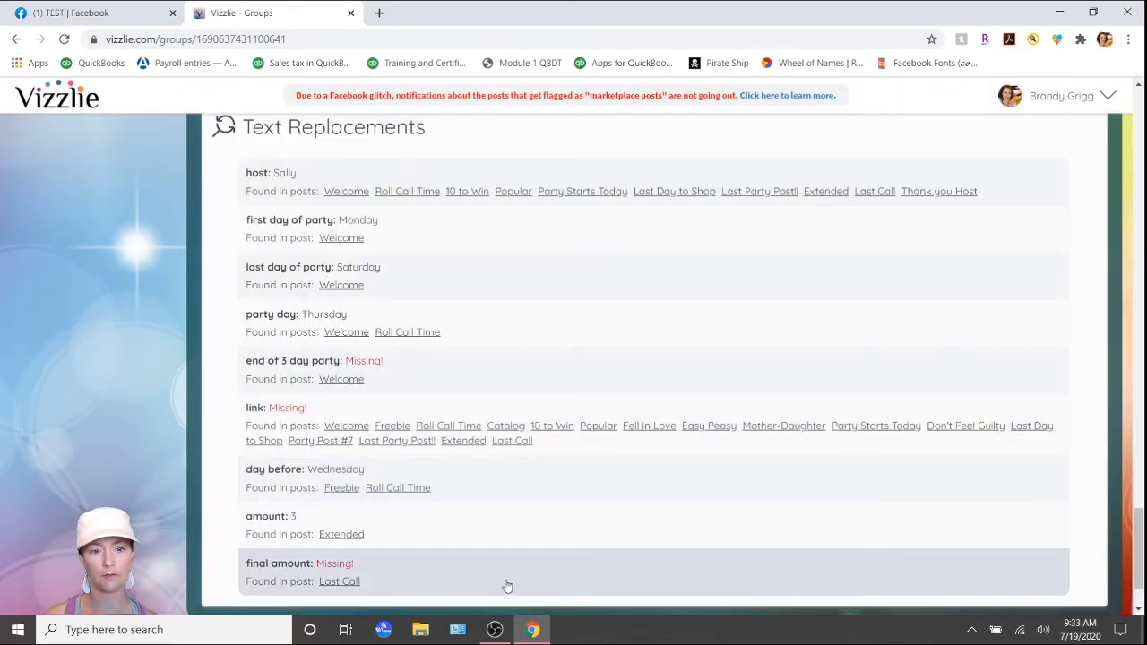
left_click(508, 586)
type("$")
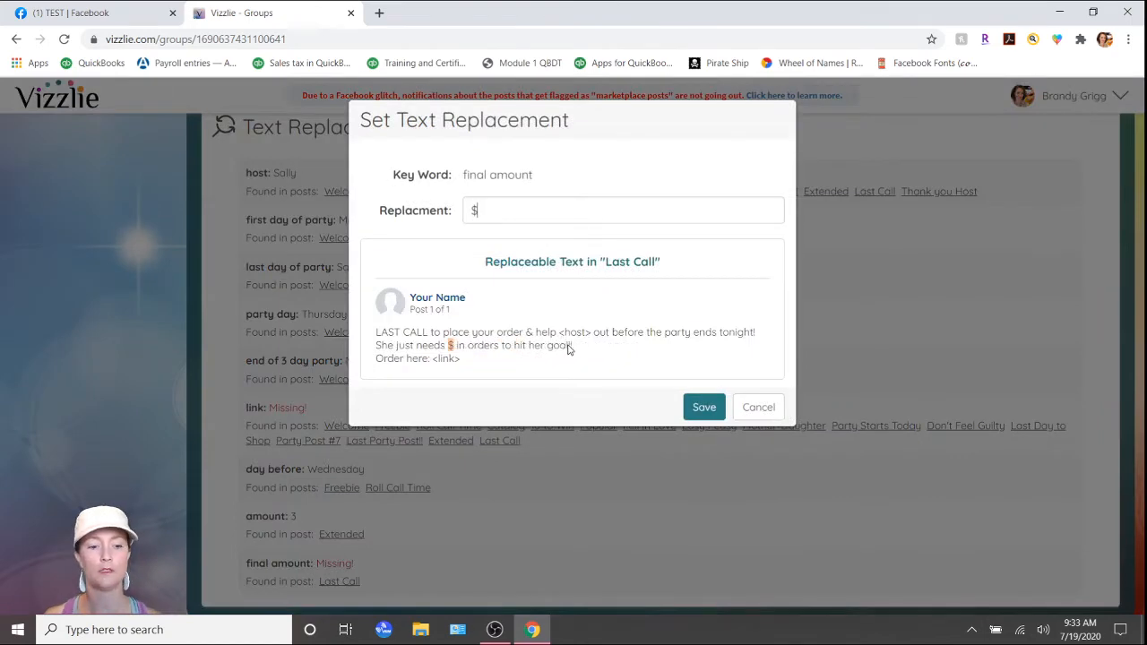
type("20")
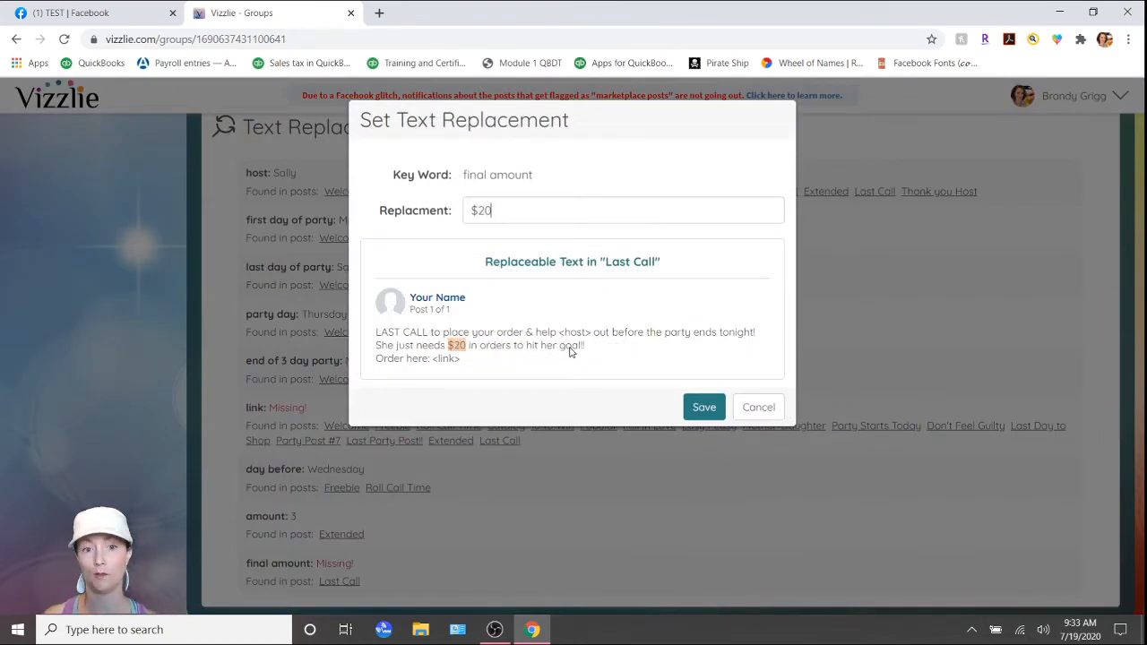
left_click(714, 410)
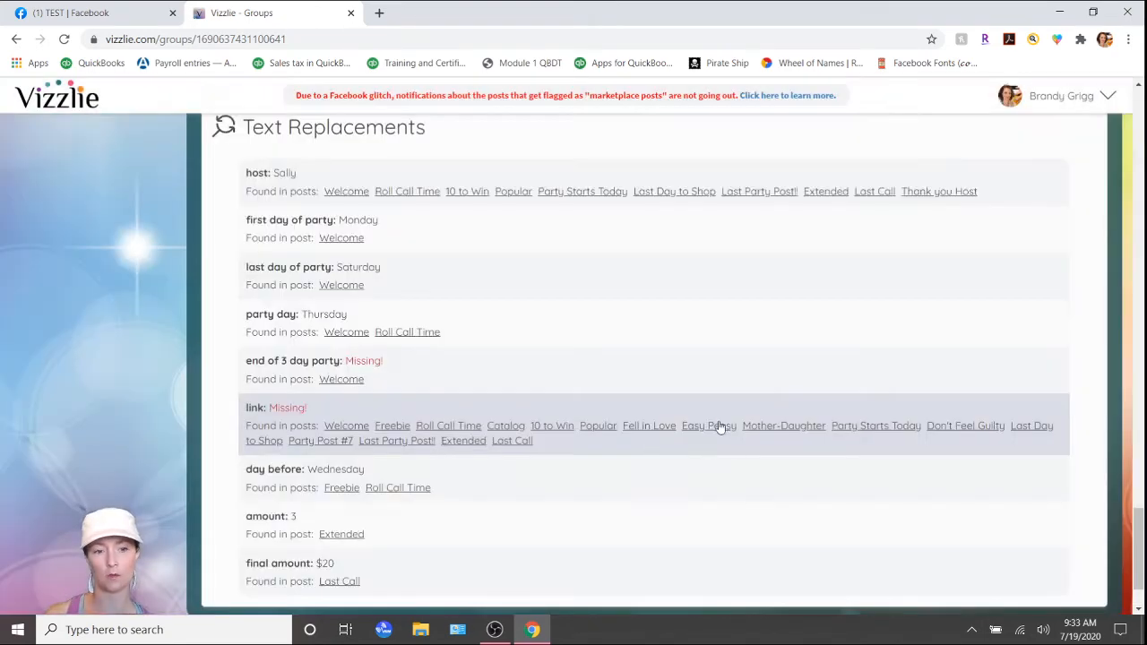
left_click(354, 423)
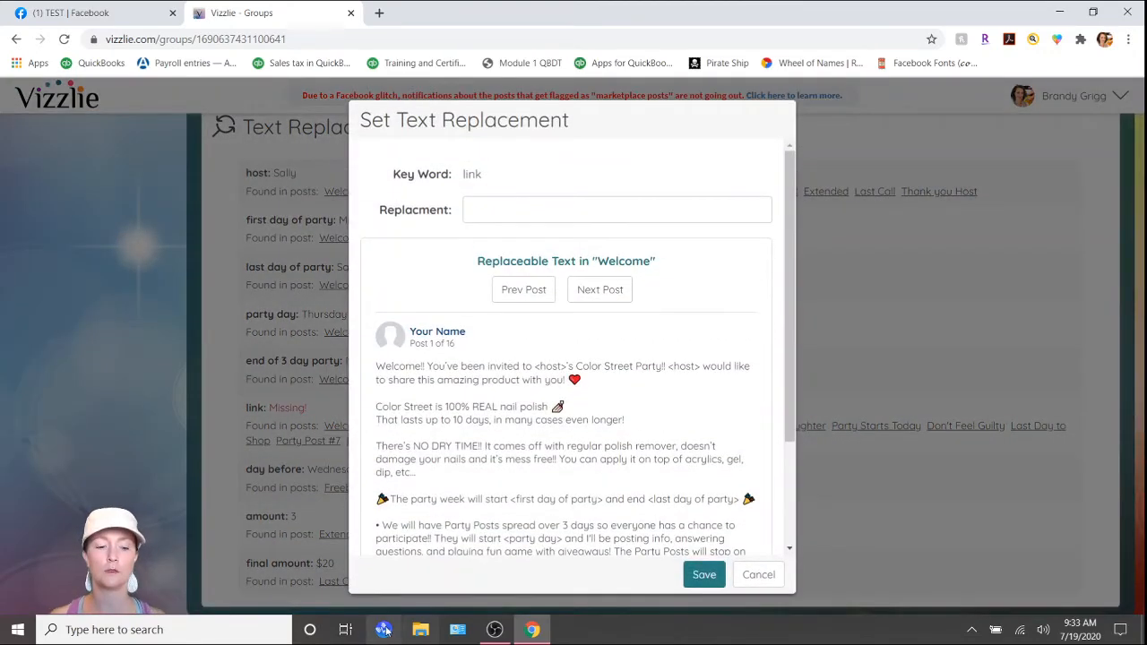
type("www.colorst")
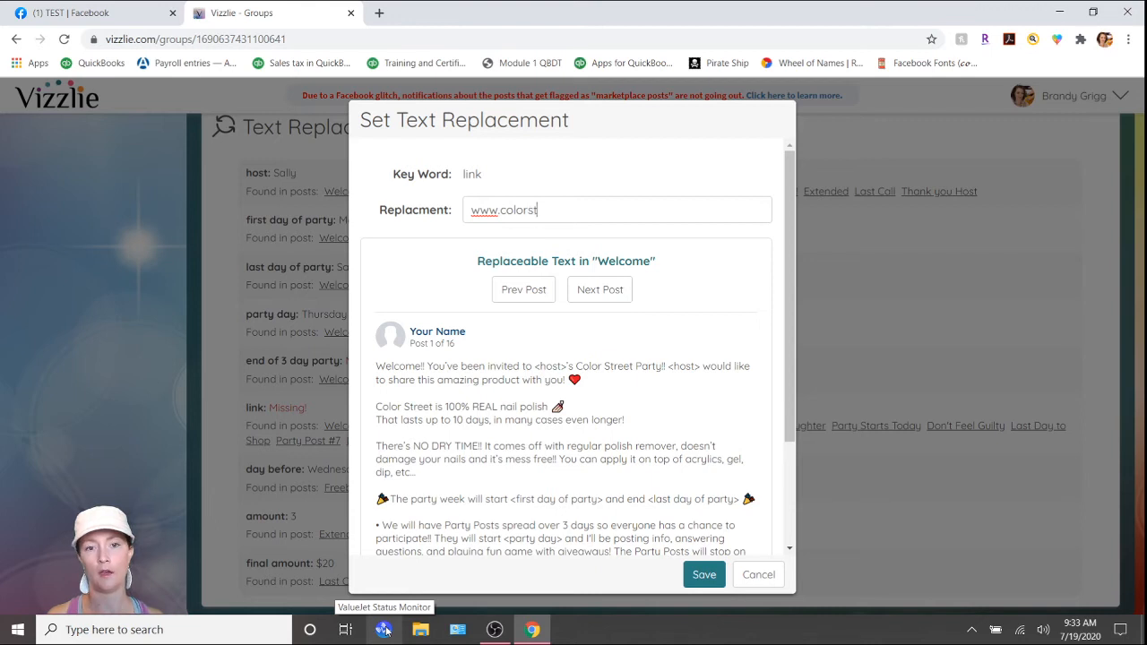
type("reet.com")
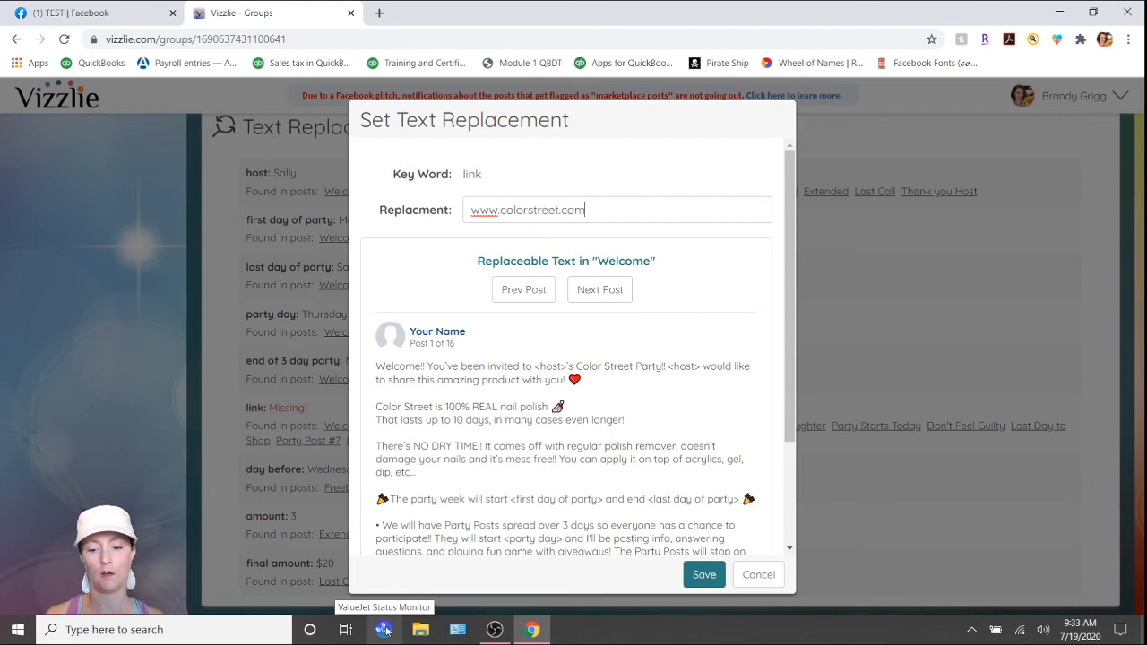
type("/thepol")
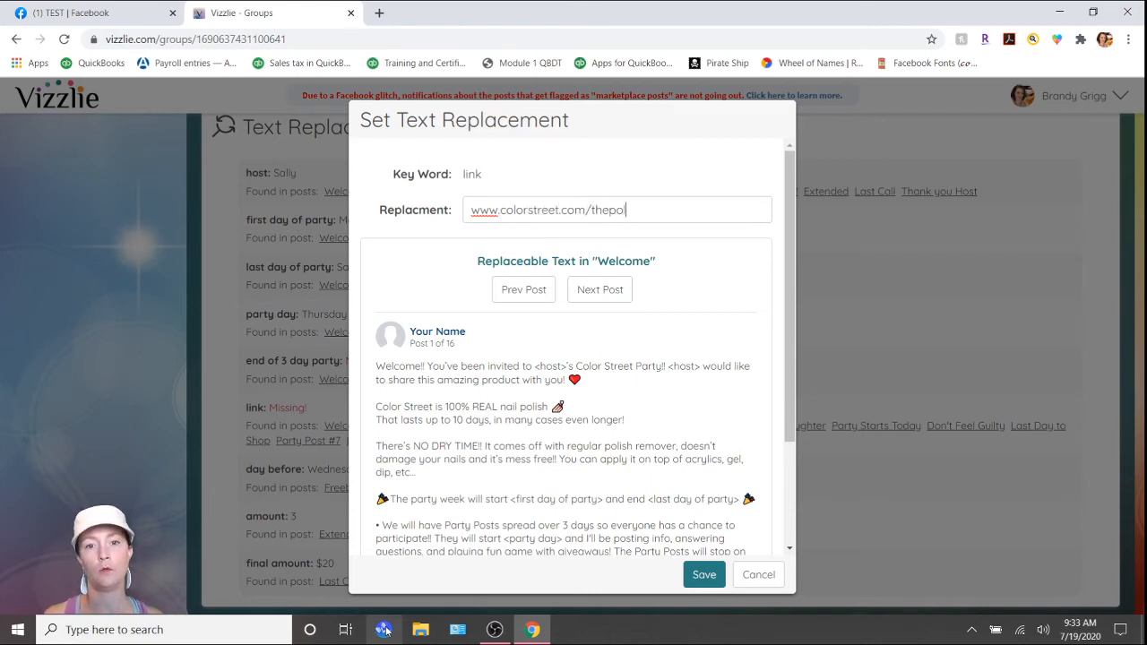
type("ishedadvios")
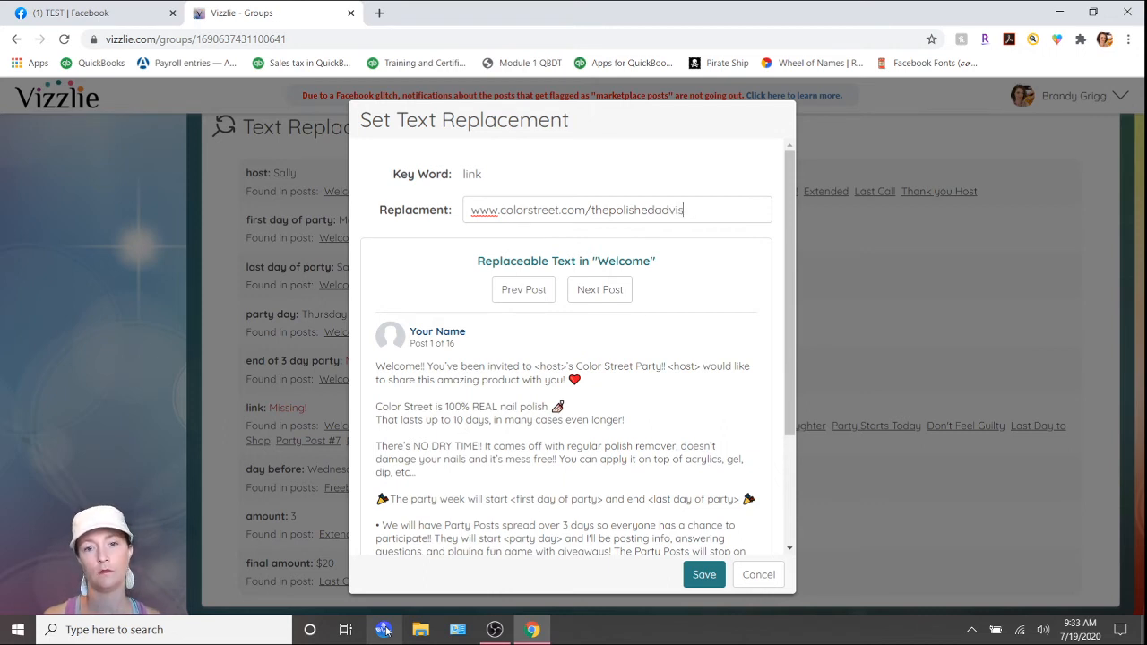
type("r/123")
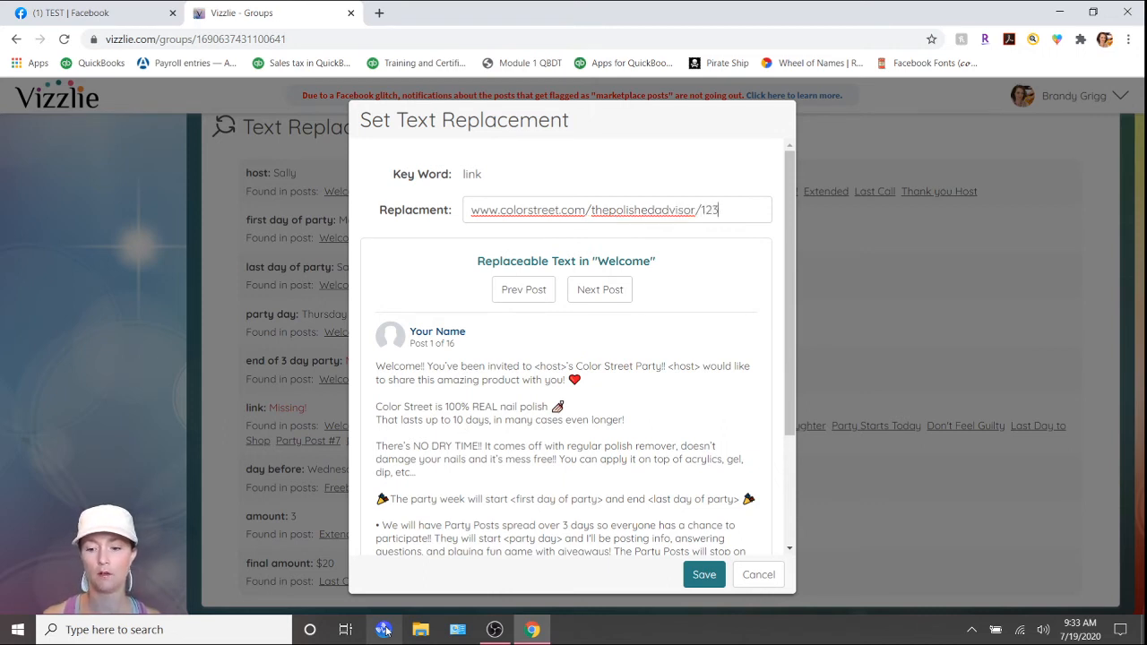
type("4568")
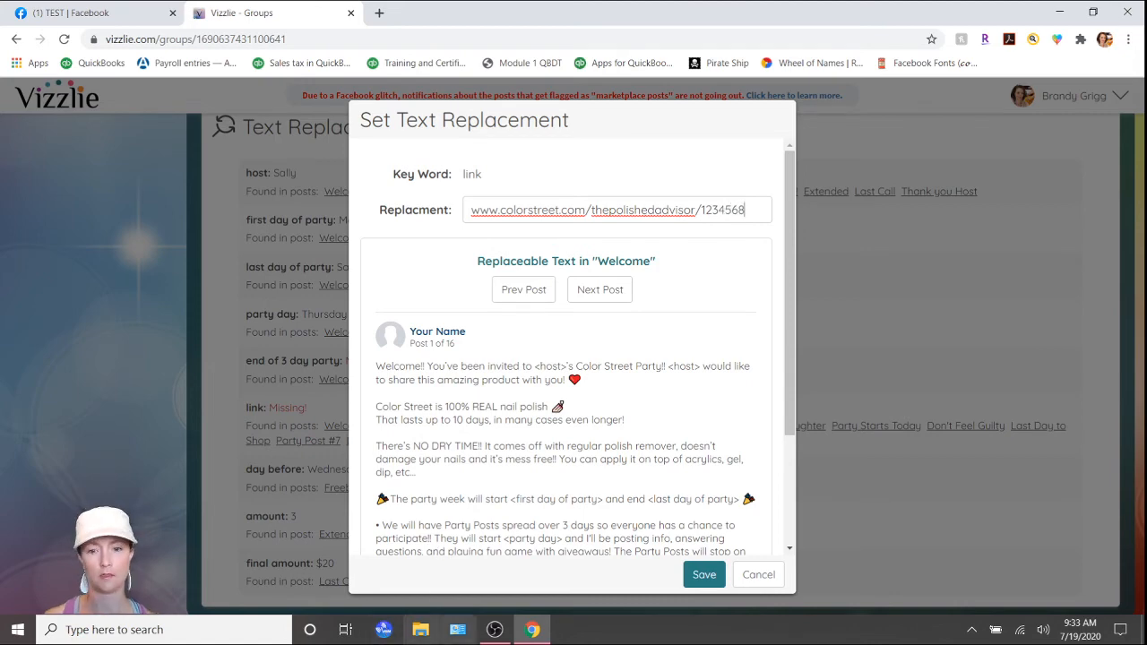
left_click(701, 576)
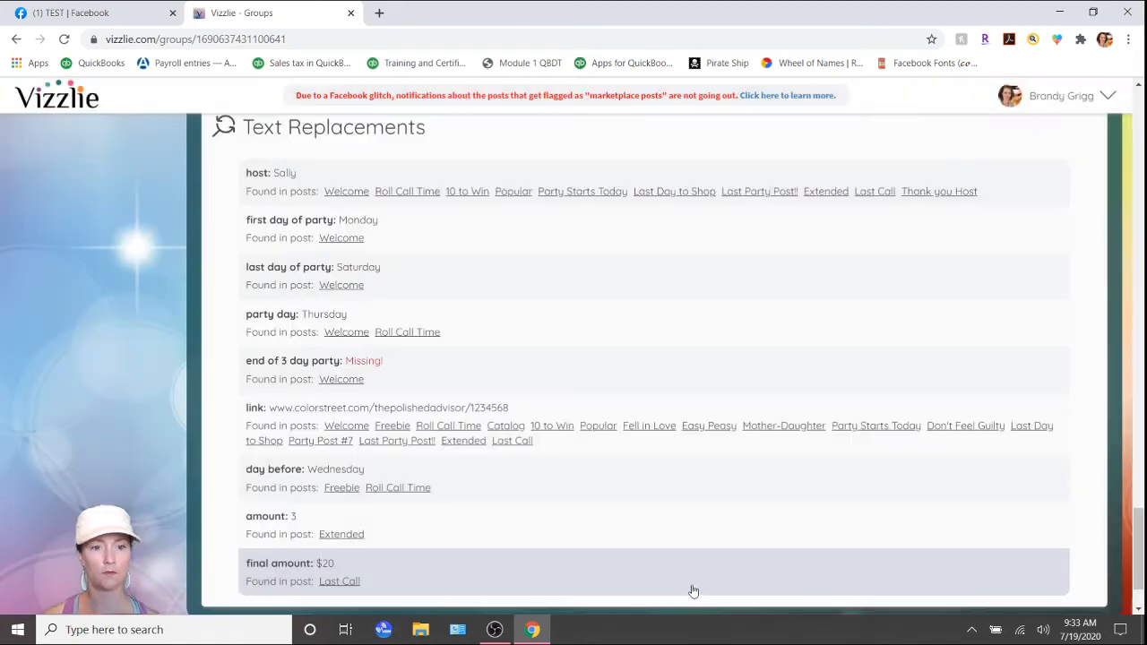
Set the text replacement for the end of 3 day party keyword to Saturday and save it.
left_click(404, 375)
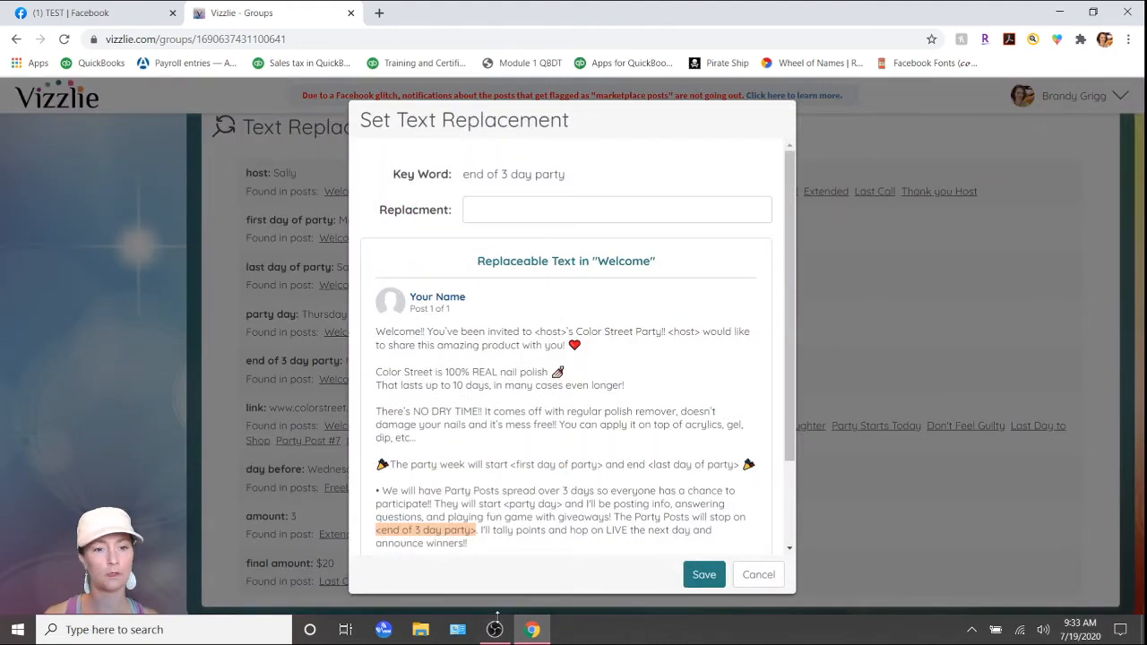
type("Saturday")
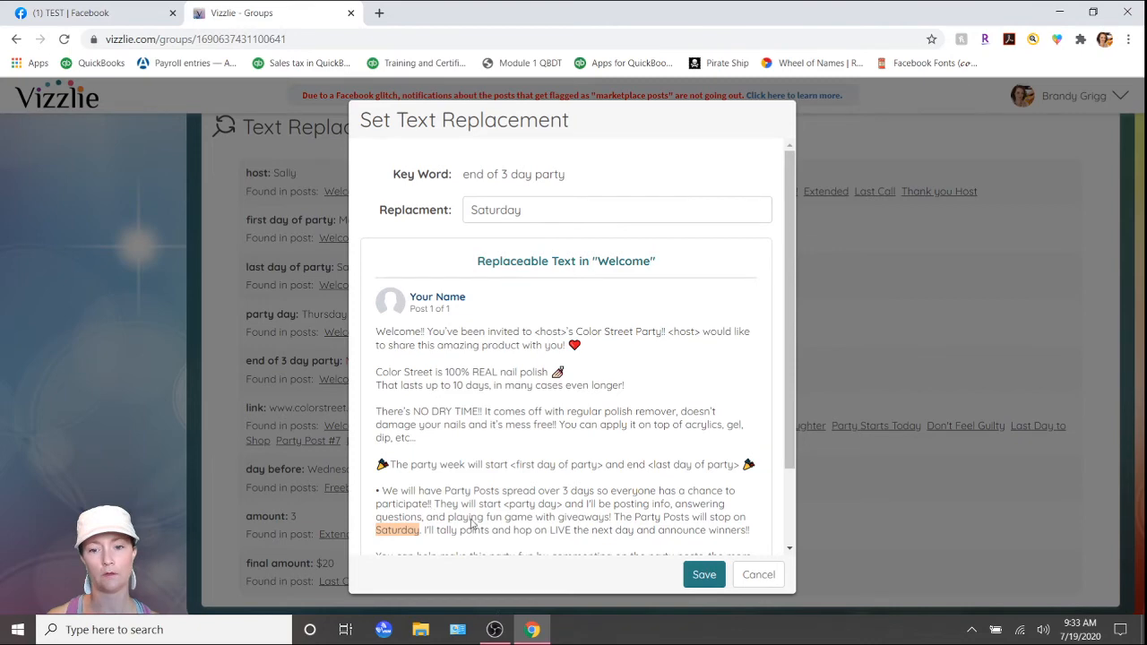
left_click(707, 574)
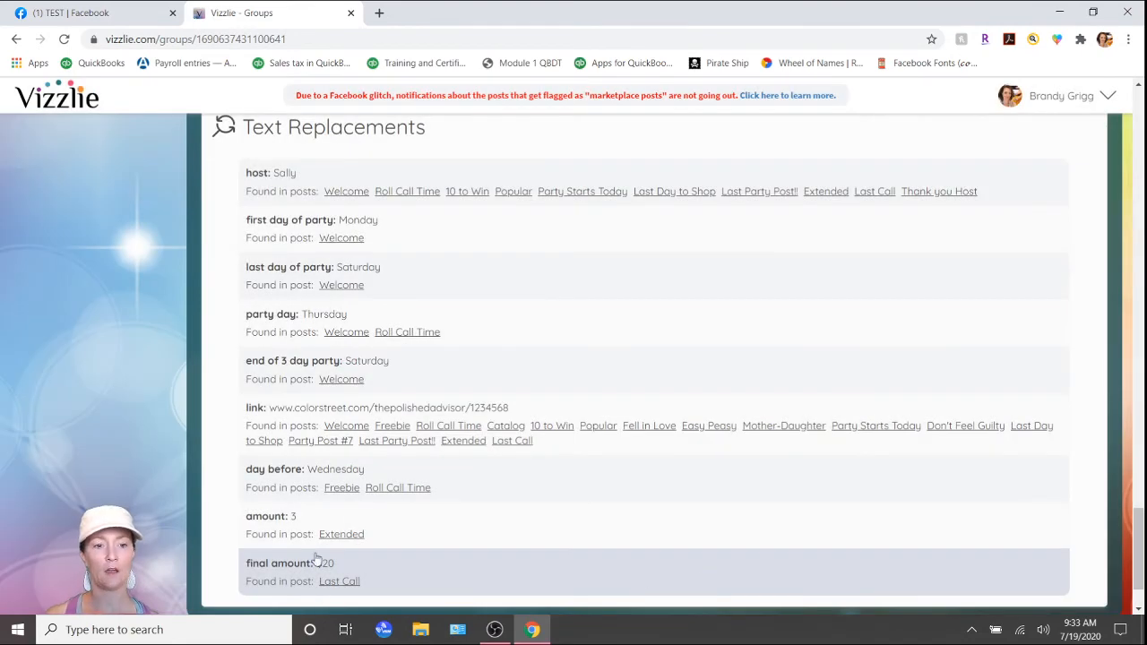
Turn on automated posting for the TEST group and agree to publish the posts with past times immediately.
scroll(355, 481, "up", 1)
scroll(355, 481, "up", 15)
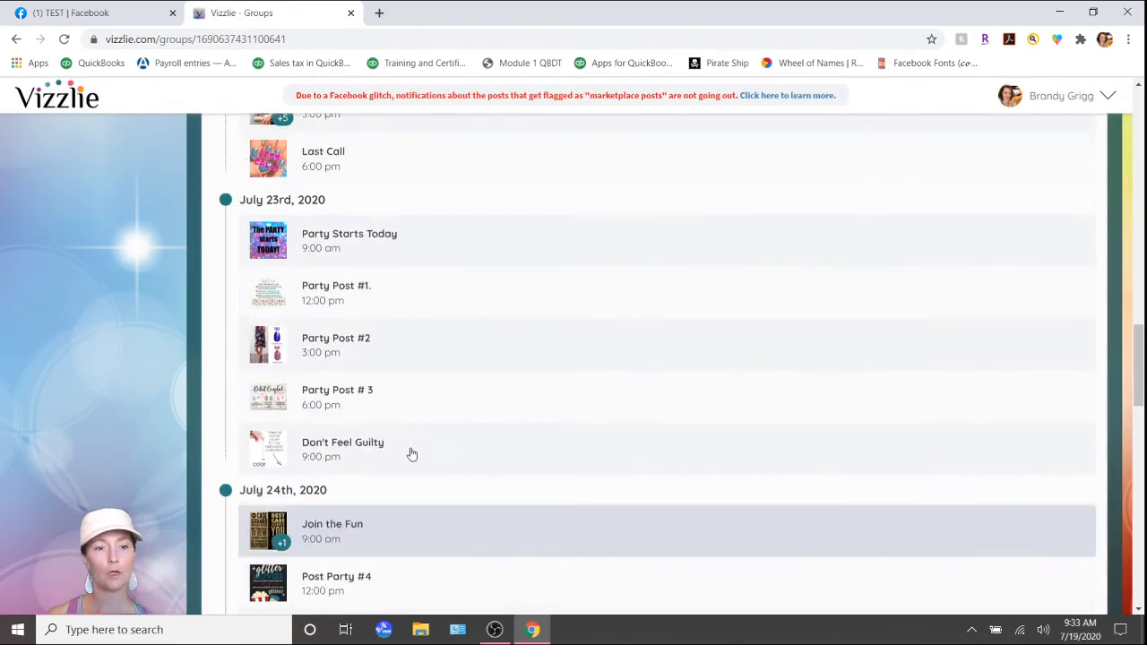
scroll(408, 460, "up", 10)
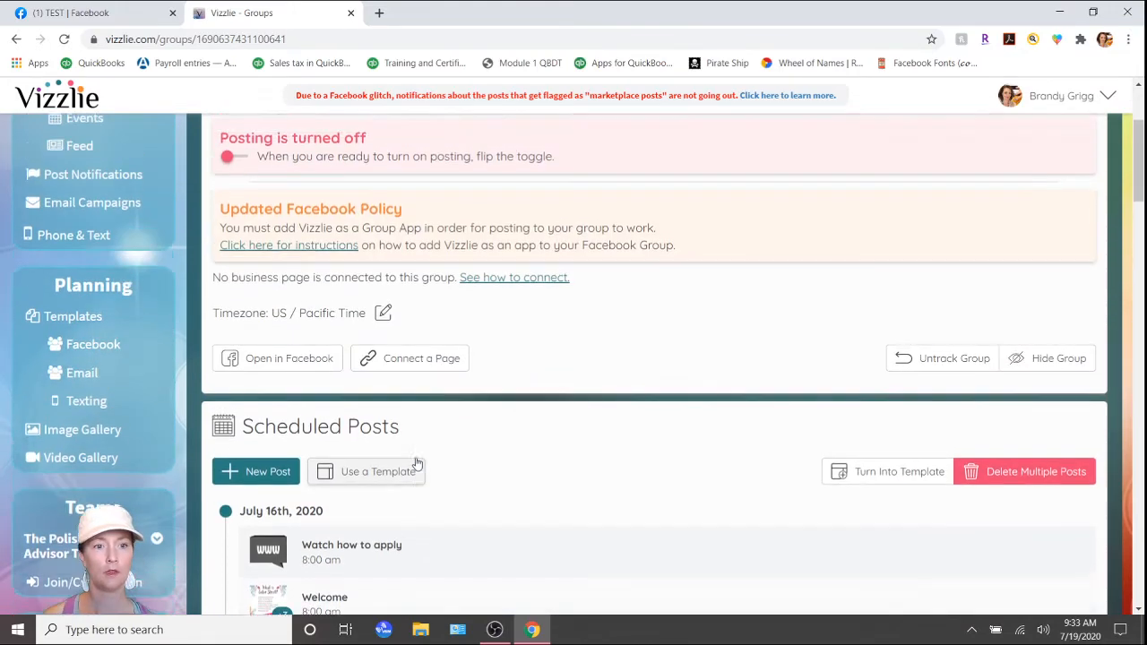
left_click(242, 357)
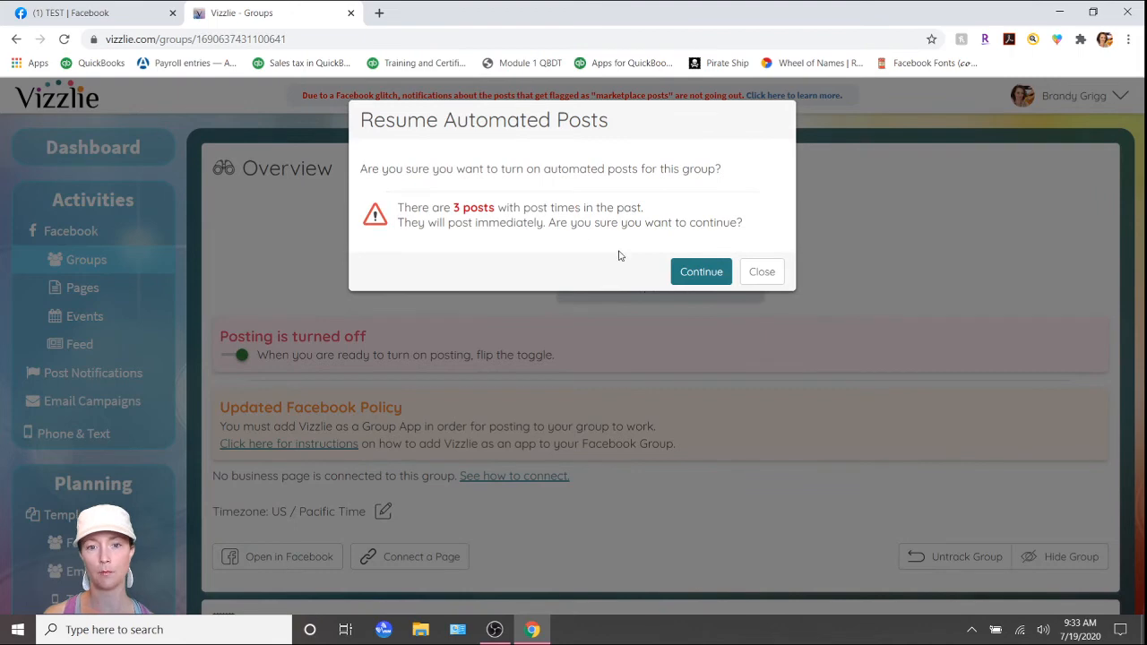
left_click(702, 275)
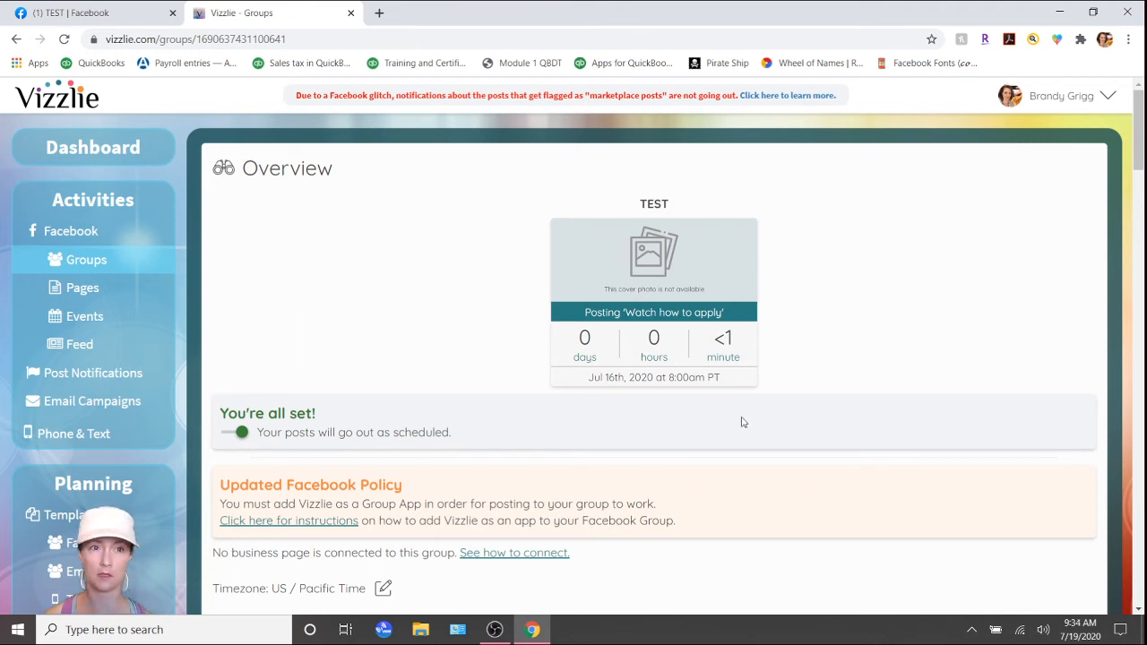
Check the posting status of the July 16th posts in the group's scheduled posts.
scroll(376, 324, "down", 6)
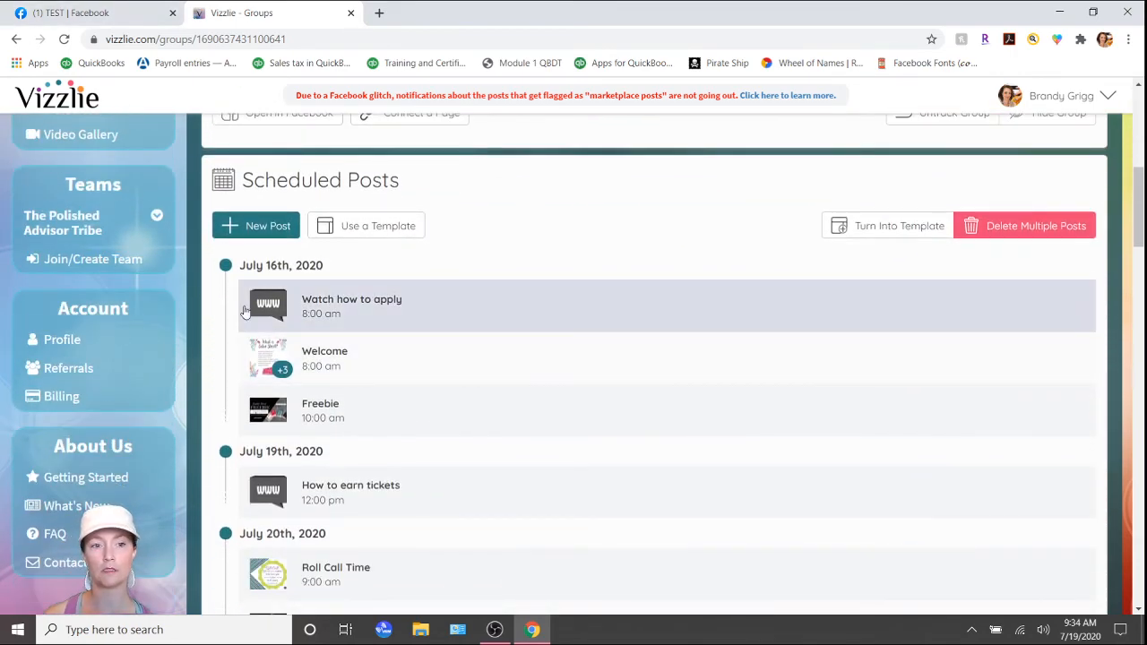
left_click(231, 415)
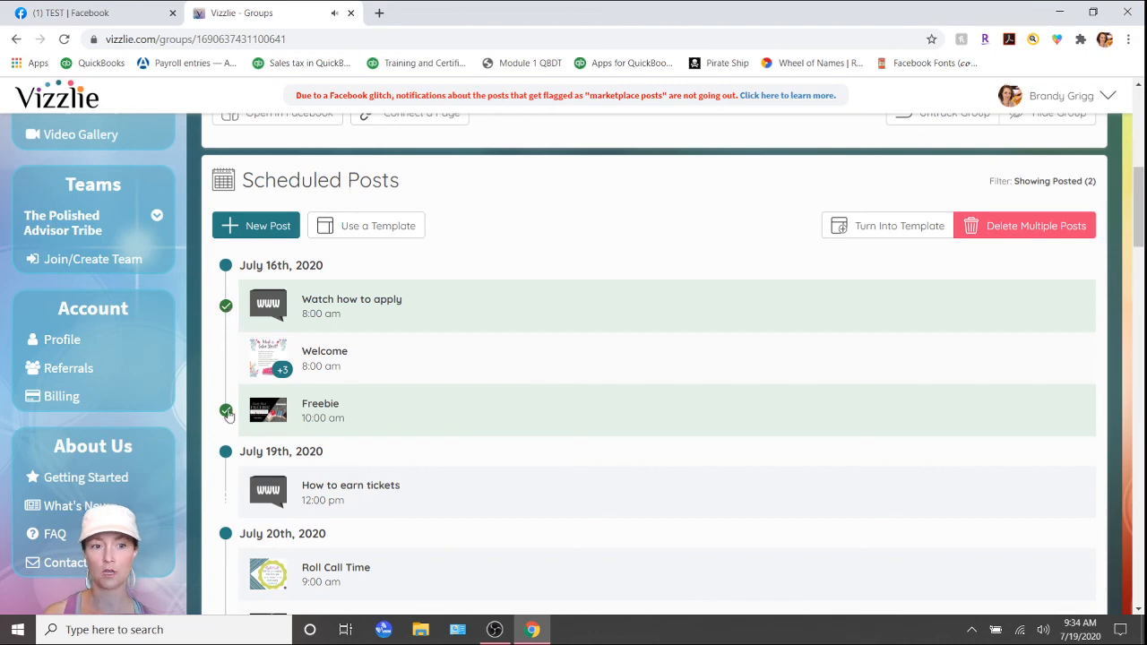
left_click(226, 360)
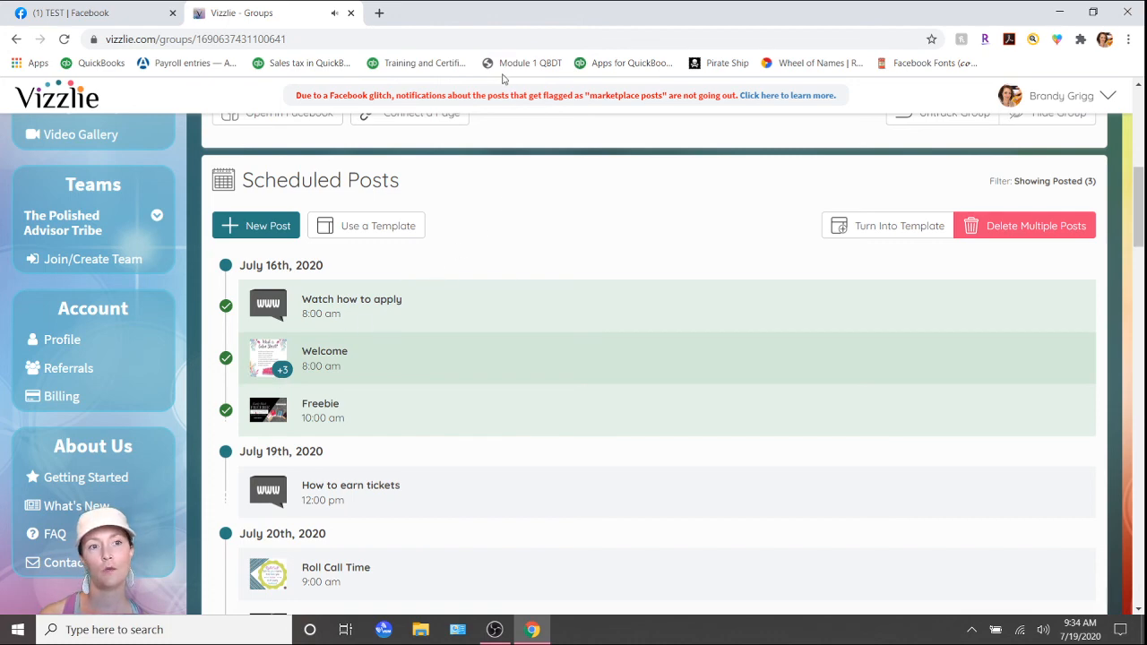
Switch to the TEST group on Facebook and look through the posts published in its feed.
left_click(78, 16)
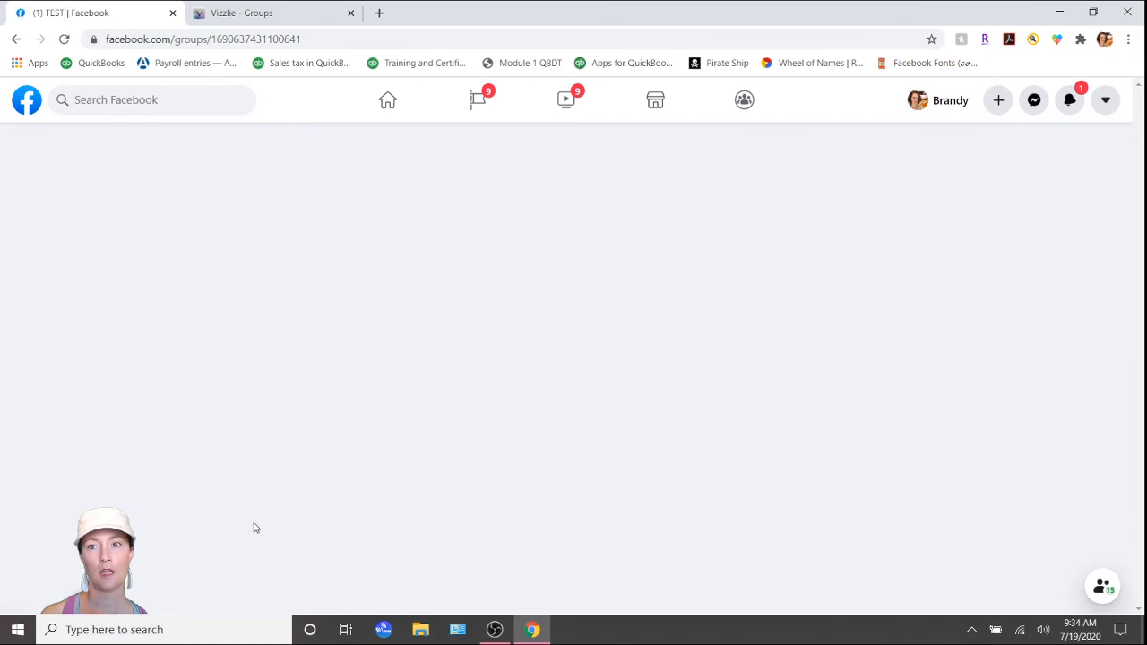
scroll(901, 487, "down", 10)
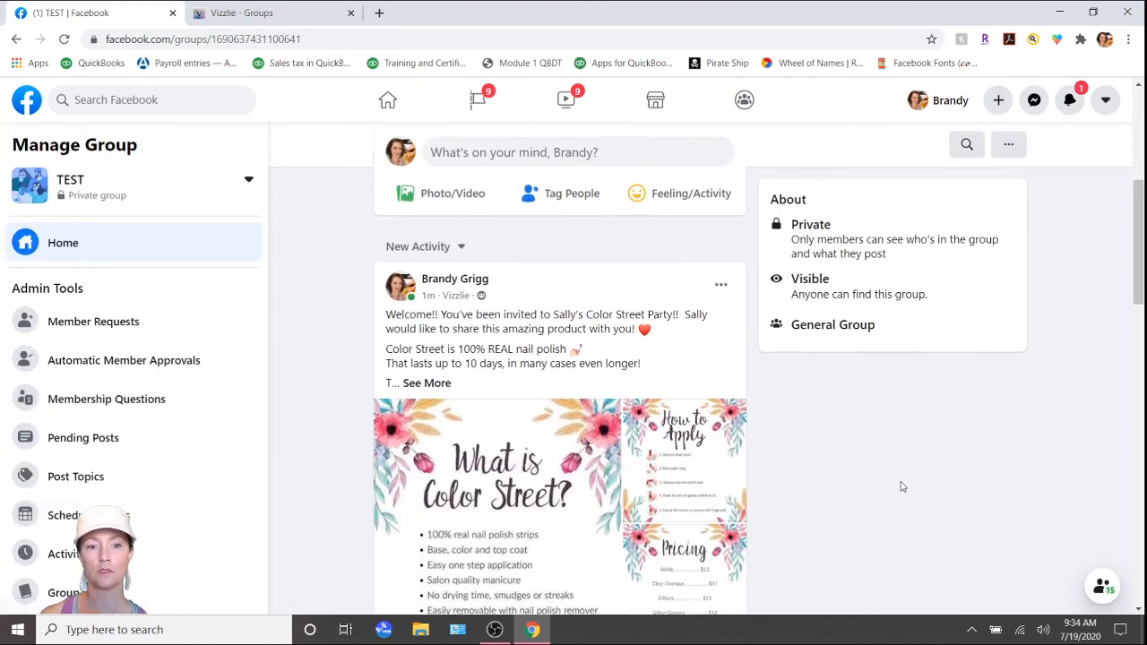
scroll(902, 486, "down", 5)
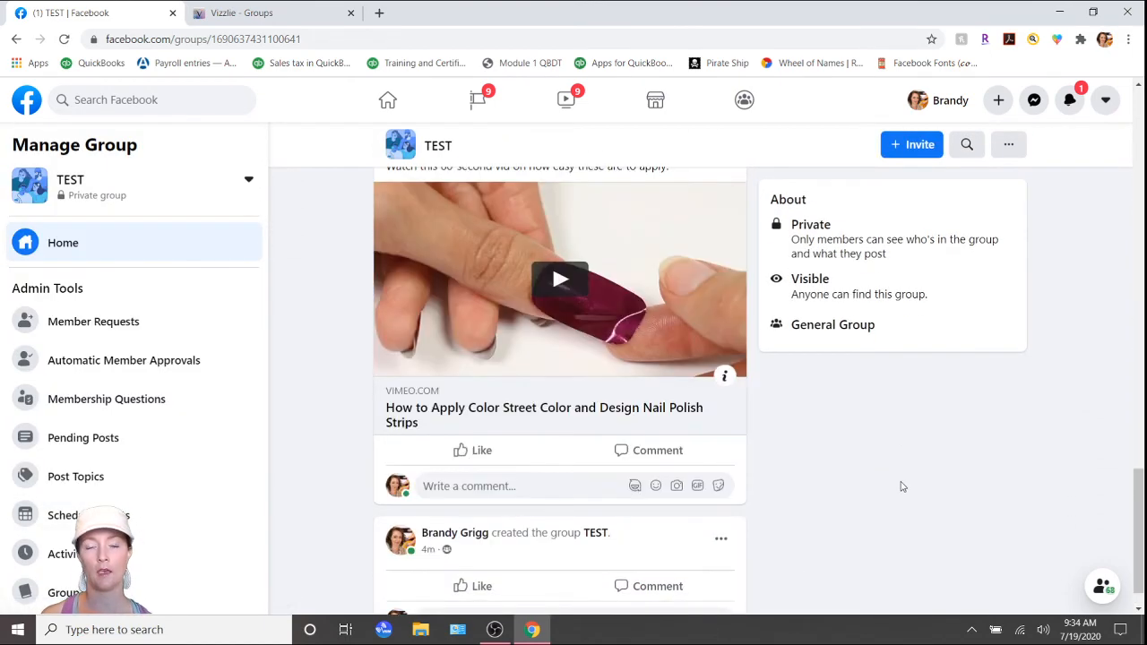
scroll(902, 487, "up", 9)
scroll(902, 487, "up", 4)
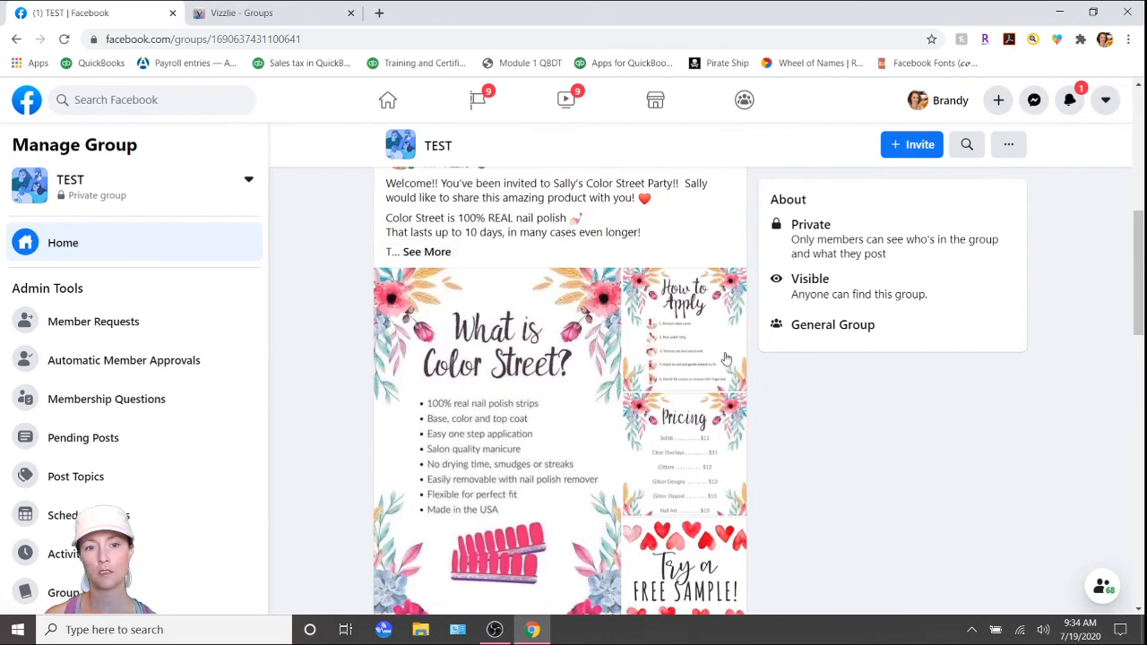
Mark the Welcome post as an announcement in the Facebook group and expand its full text for review.
left_click(720, 229)
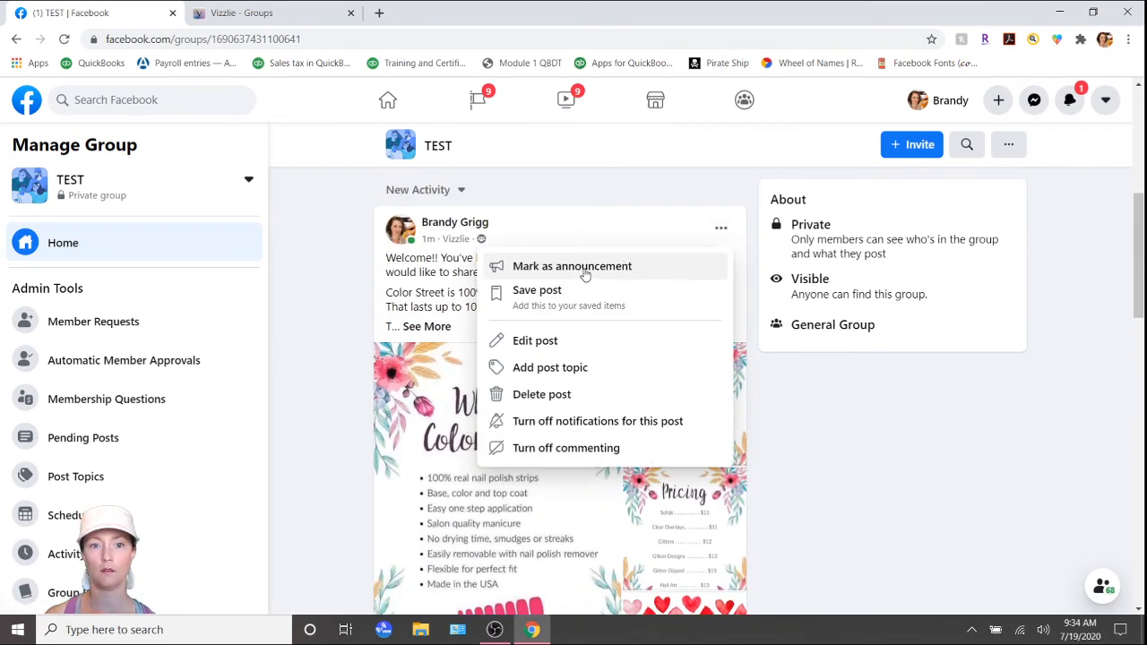
left_click(583, 266)
left_click(427, 330)
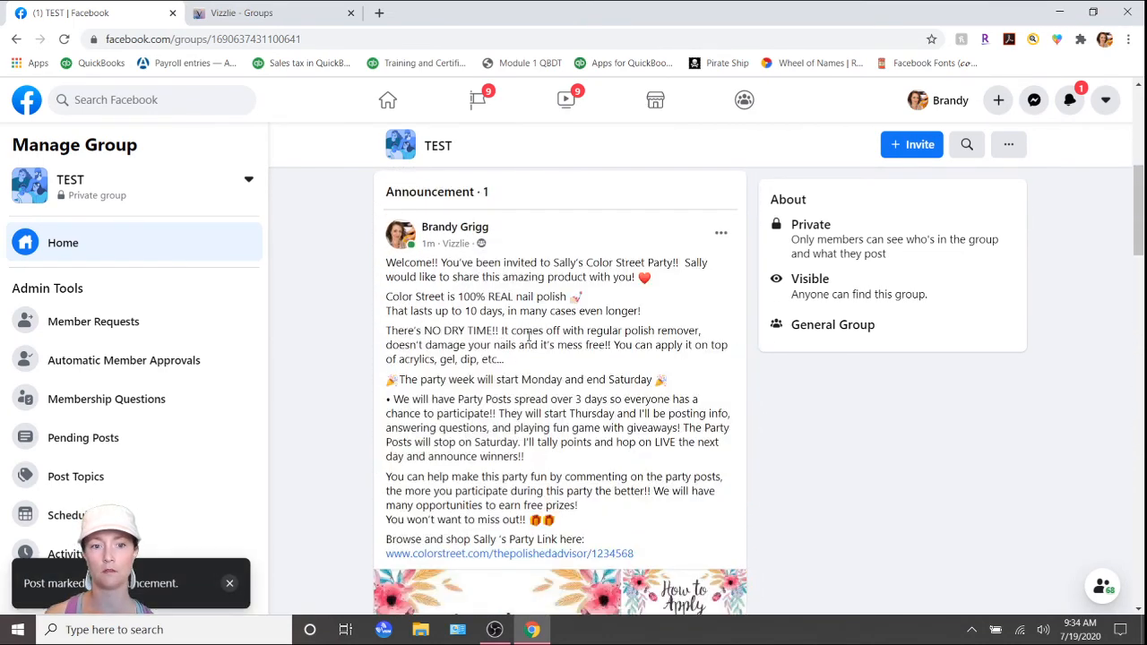
scroll(799, 509, "up", 4)
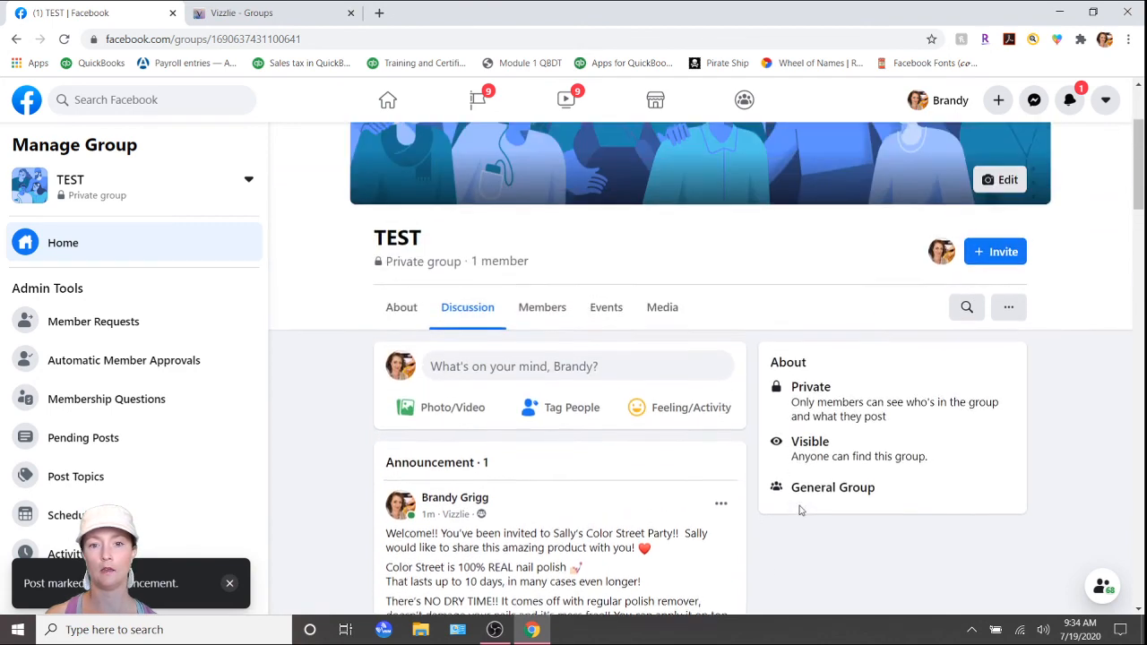